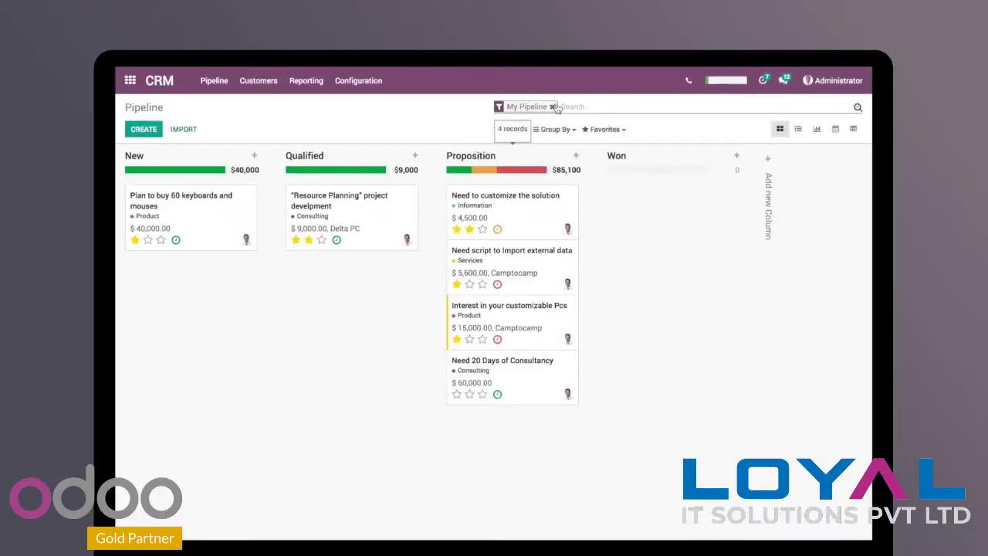
Step: Clear the My Pipeline filter and move Graphic Design Project and Resource Planning from Qualified to Proposition
click(553, 107)
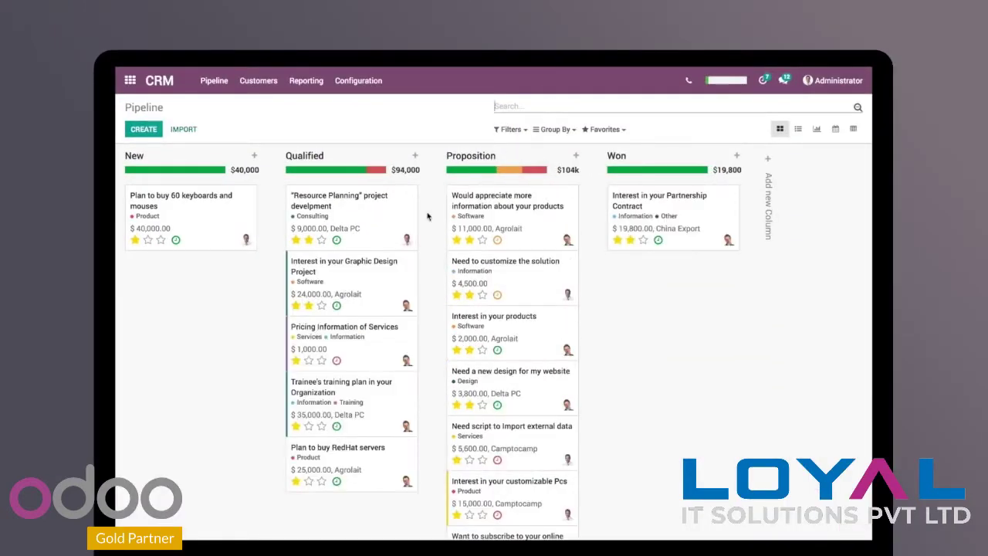
drag(345, 279, 505, 340)
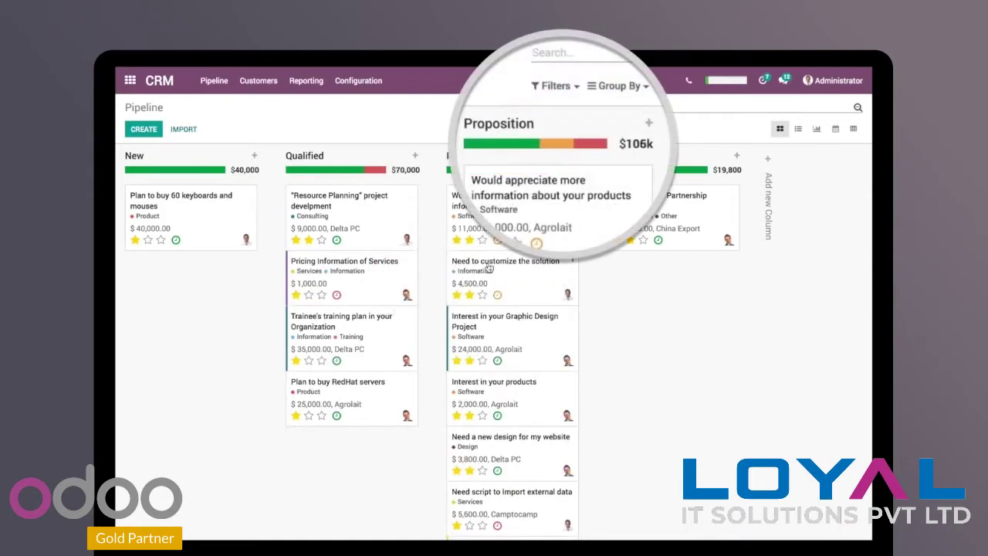
drag(336, 204, 500, 257)
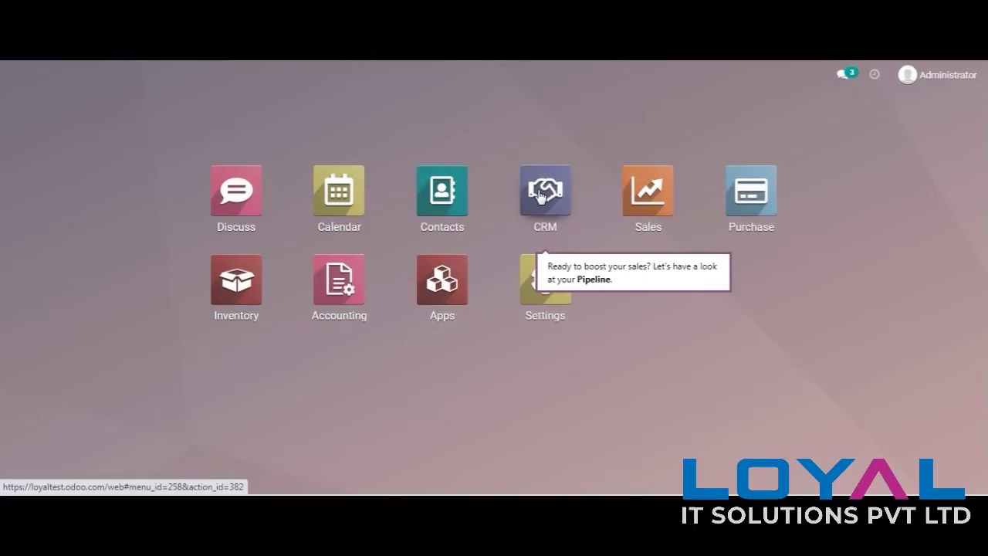
Step: Open the CRM app's sales pipeline from the Odoo home dashboard
click(540, 197)
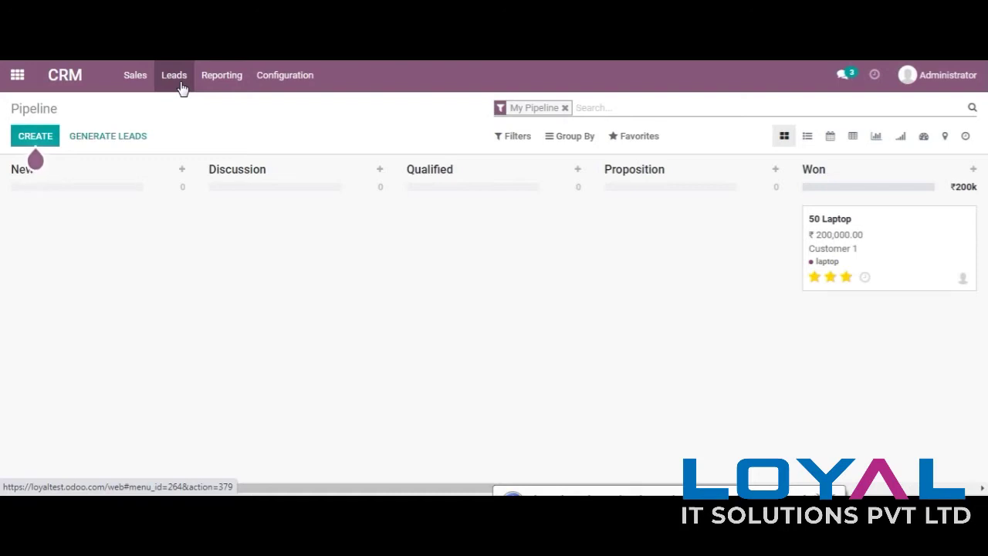
Step: Confirm Leads is enabled in CRM Settings, then open the empty Leads list
click(289, 83)
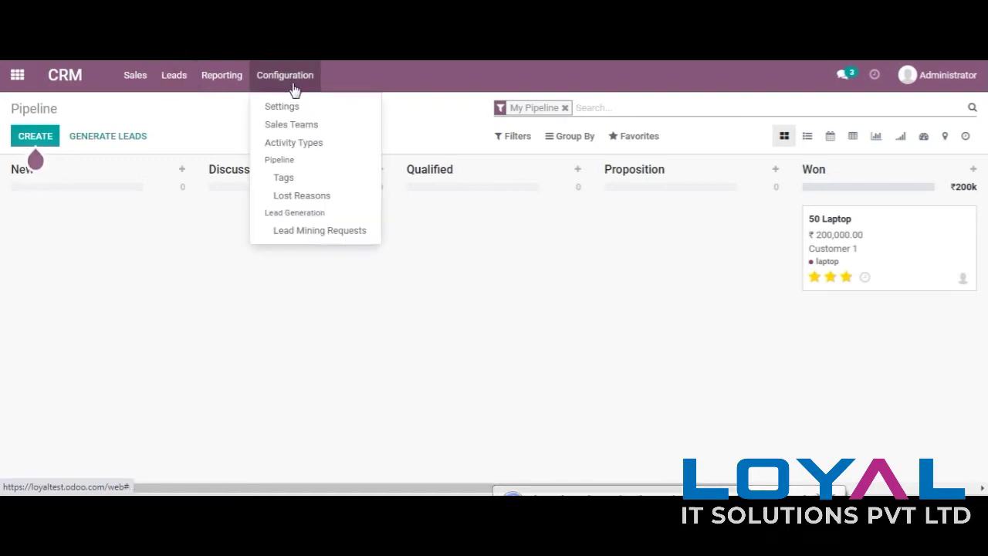
click(294, 112)
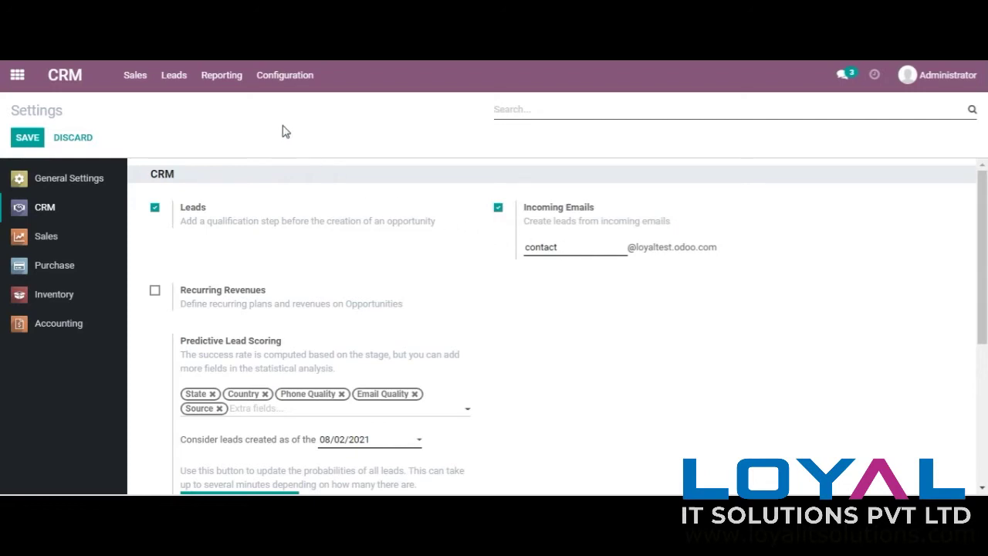
click(173, 83)
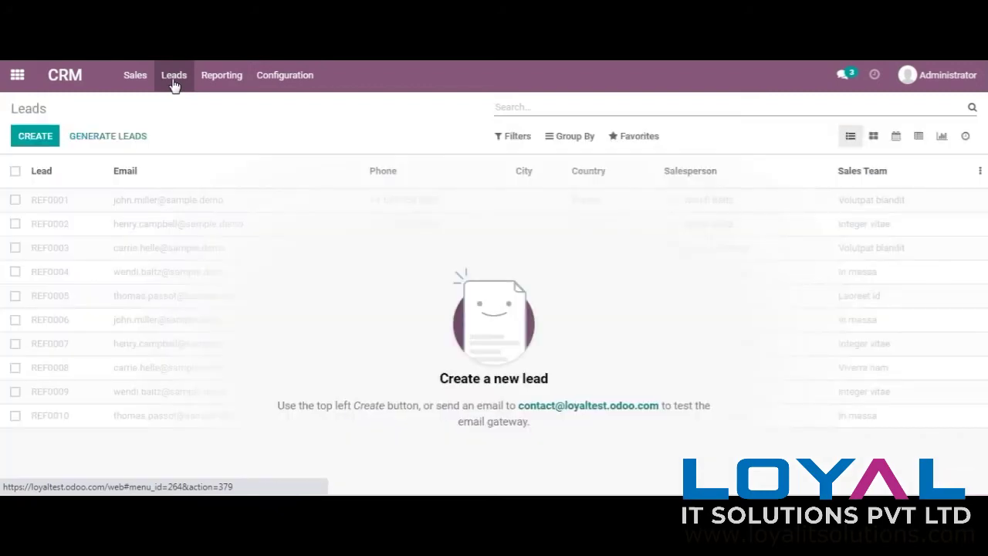
Step: Create a new lead '10 Laptop' with company SS Technologies and city Bangalore
click(33, 139)
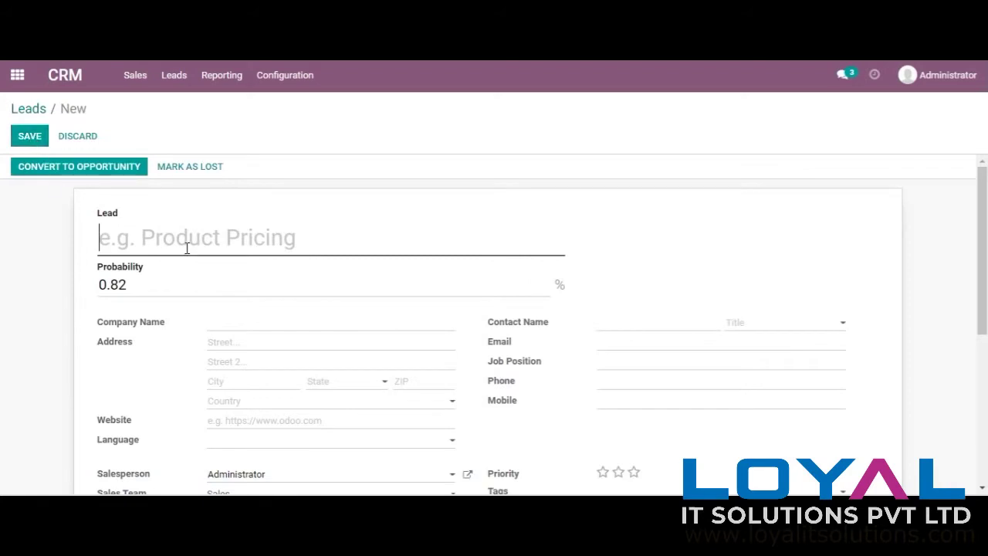
text(10 Laptop)
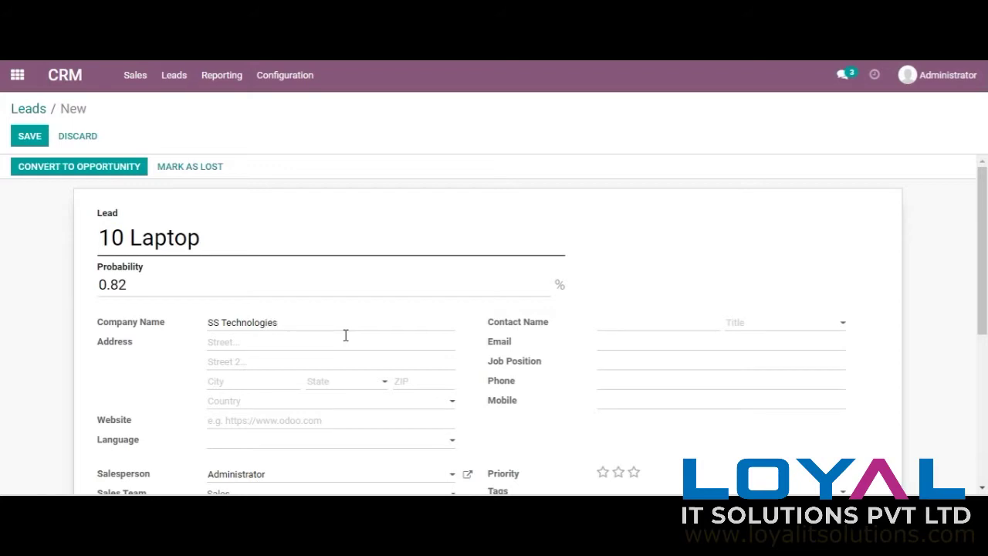
click(300, 340)
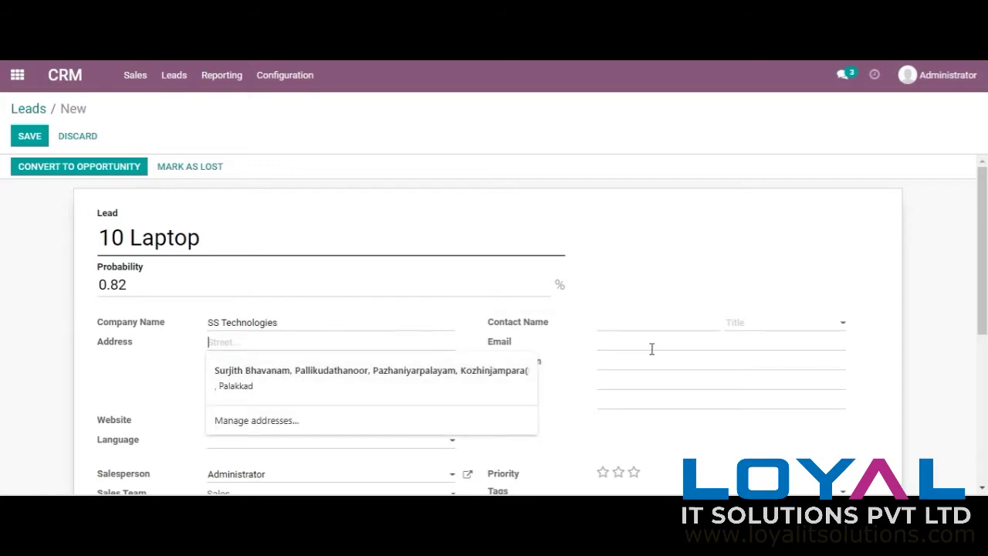
scroll(927, 308, down, 1)
click(386, 288)
click(550, 337)
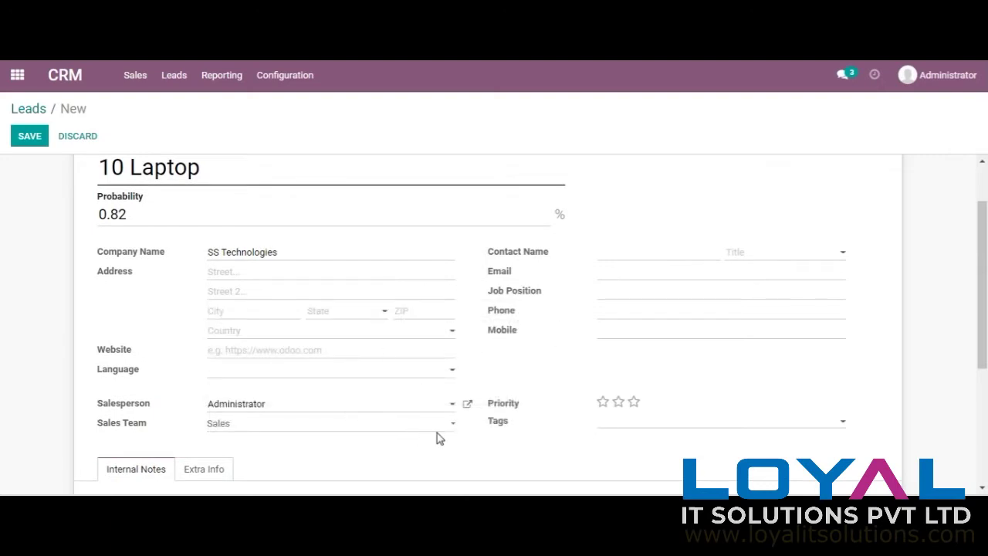
click(228, 313)
Step: Set the lead's state to Karnataka, country to India and language to English (US)
click(336, 313)
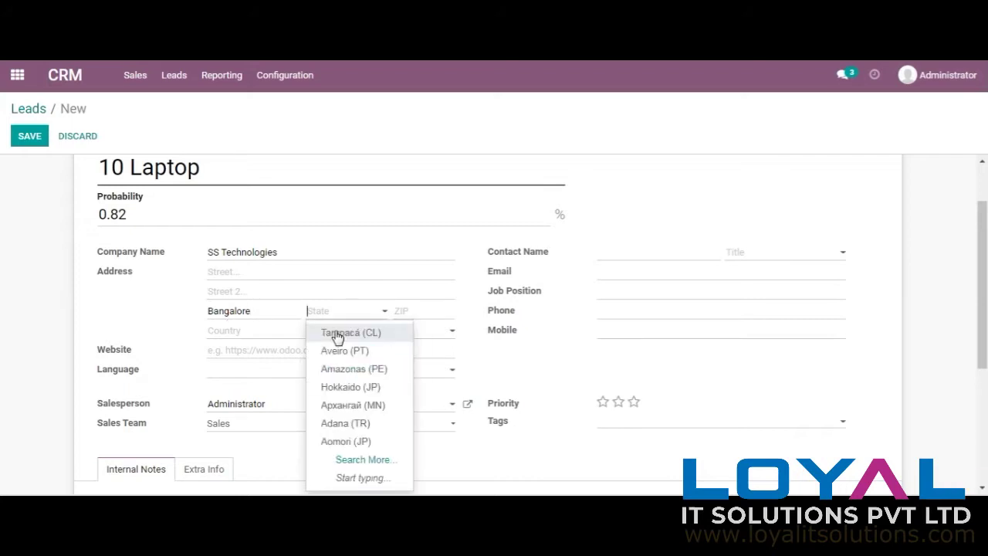
text(karnat)
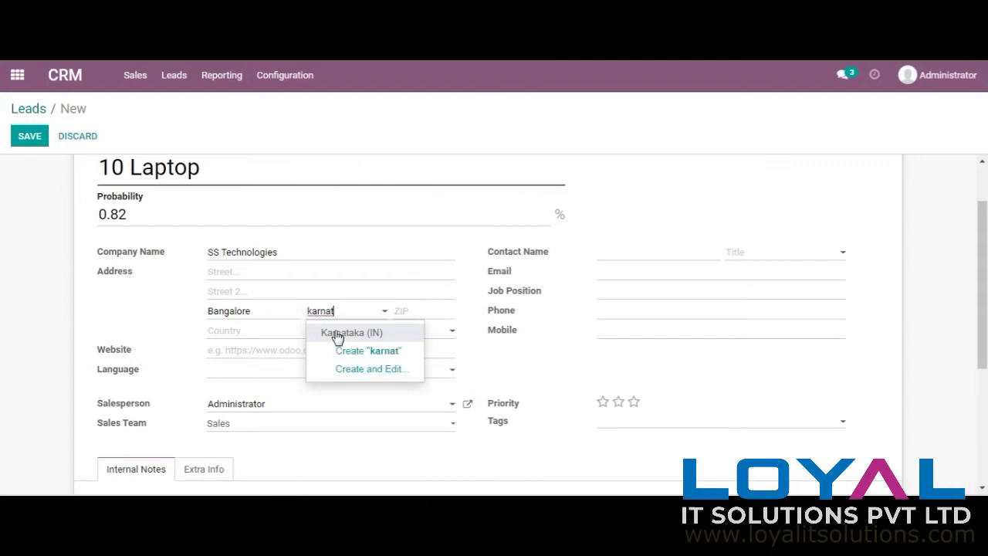
click(338, 333)
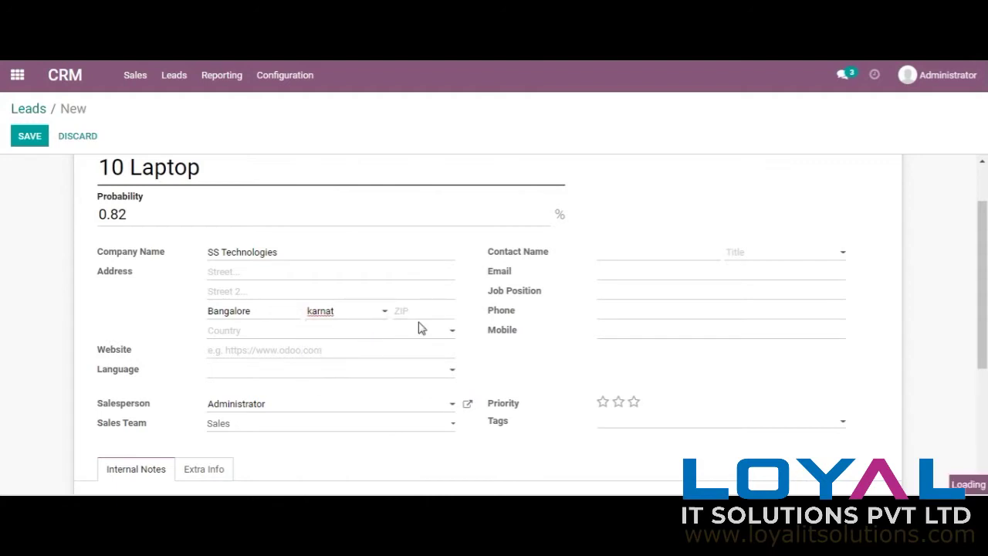
click(342, 333)
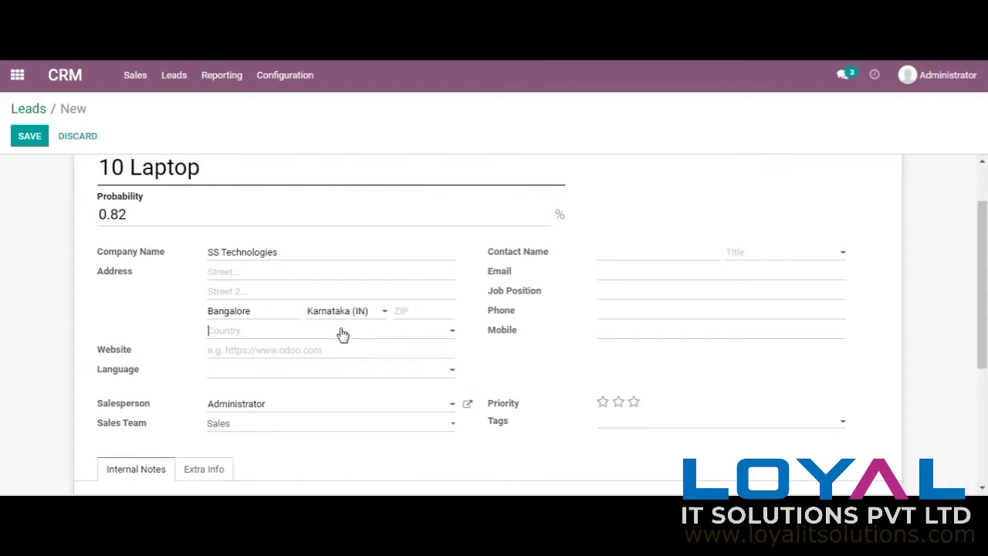
text(ind)
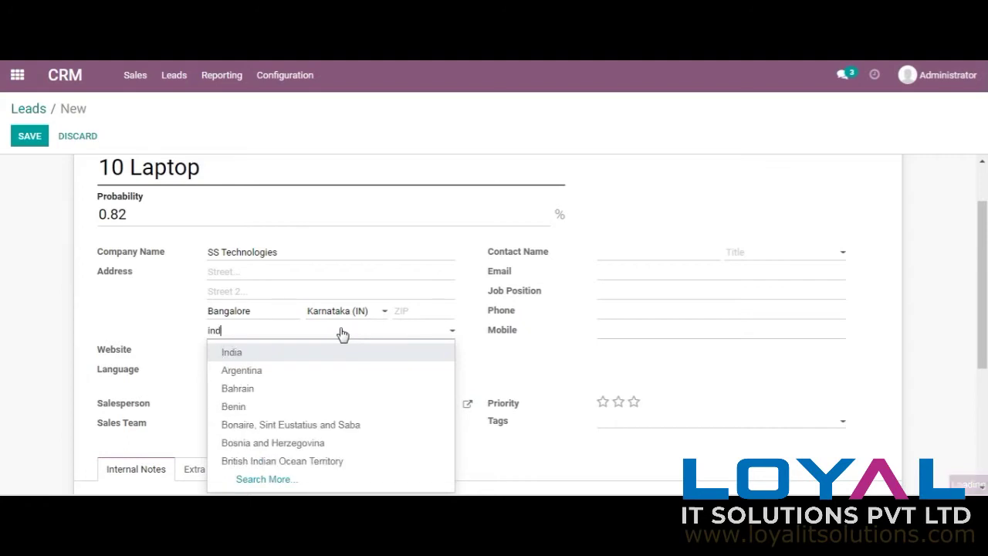
click(271, 371)
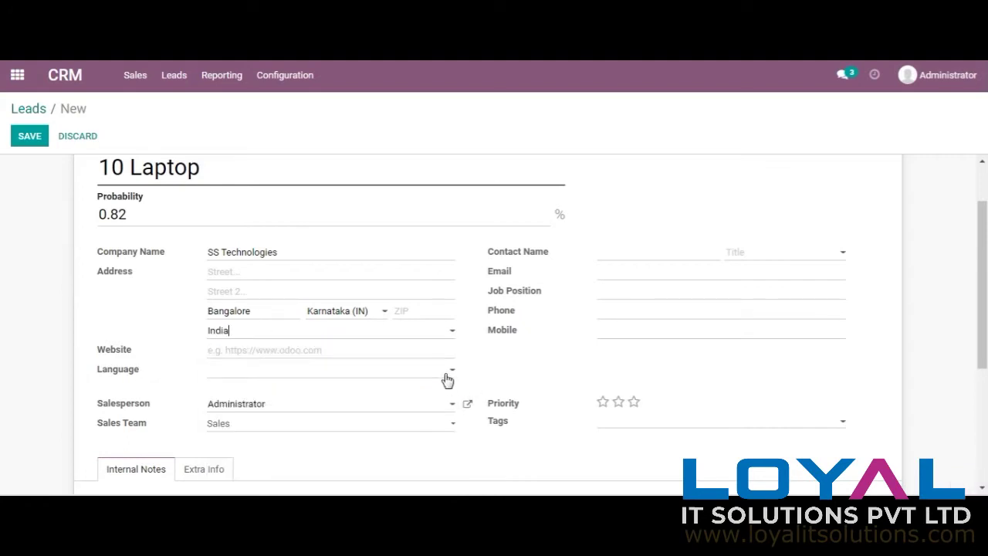
click(446, 372)
click(420, 396)
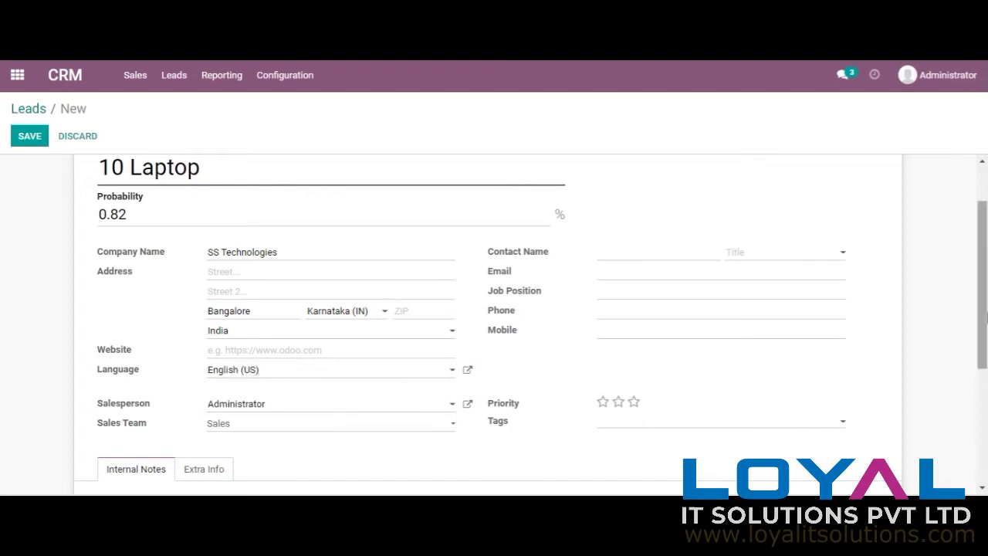
Step: Keep Administrator as salesperson, give the lead two-star priority and tag it laptop
scroll(575, 346, down, 2)
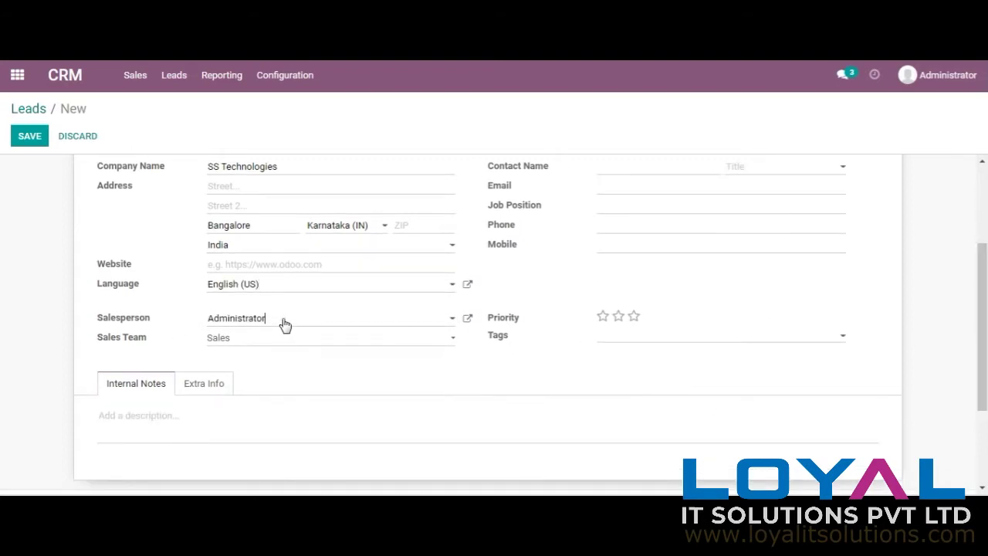
click(282, 323)
click(532, 301)
click(622, 319)
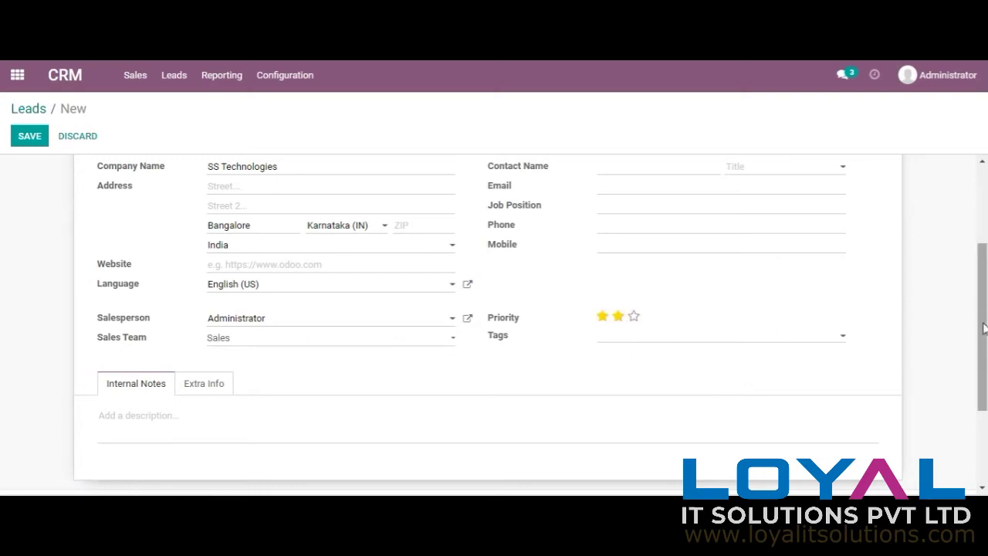
scroll(710, 429, up, 2)
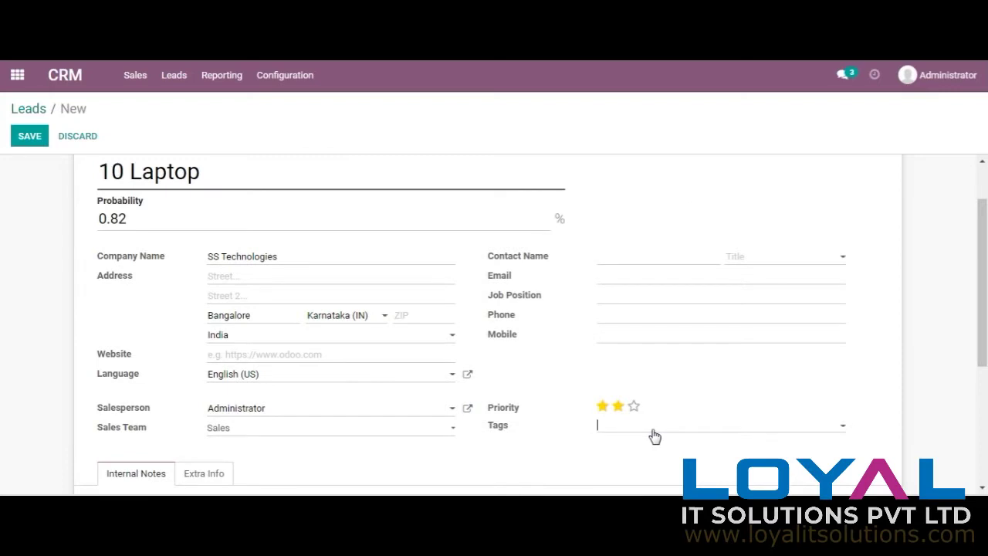
click(655, 437)
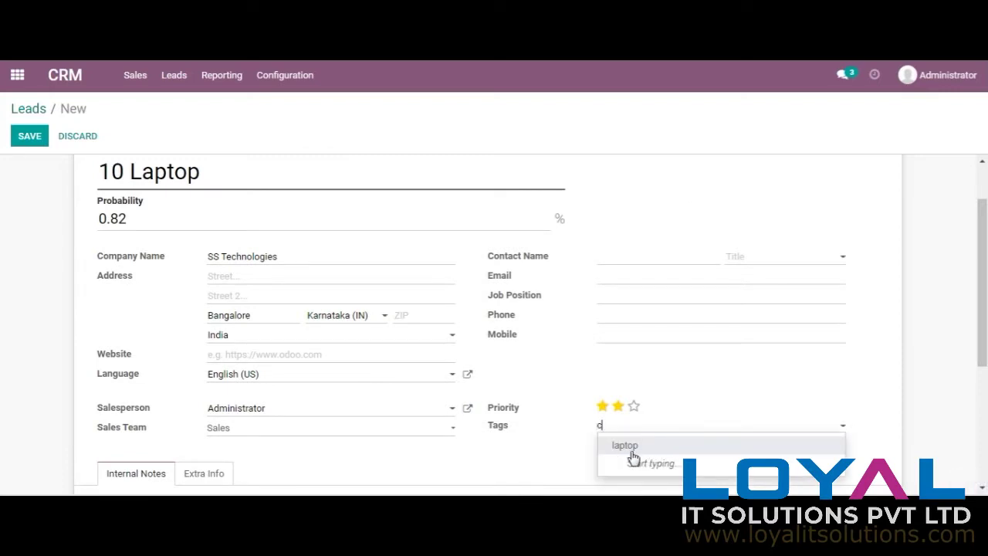
text(com)
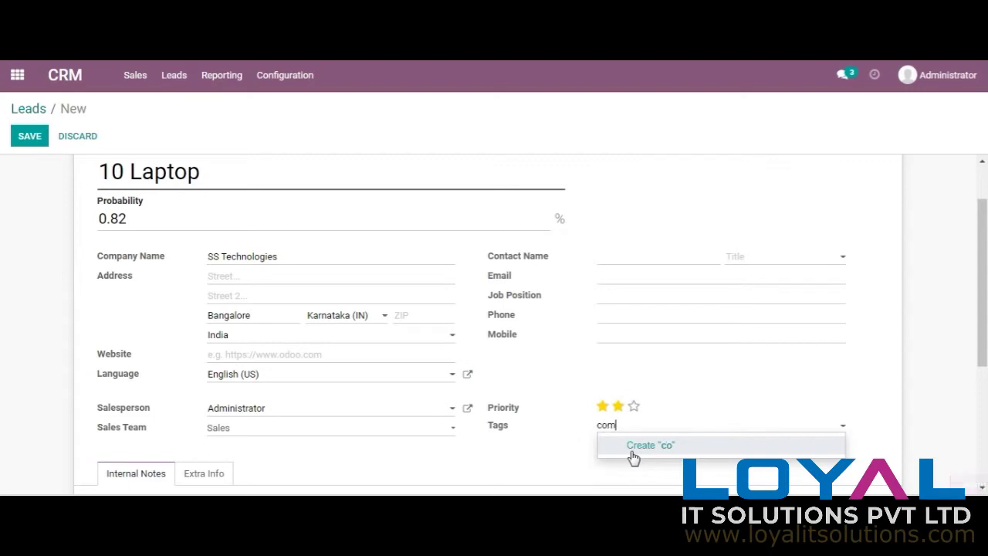
key(BackSpace)
key(BackSpace)
key(BackSpace)
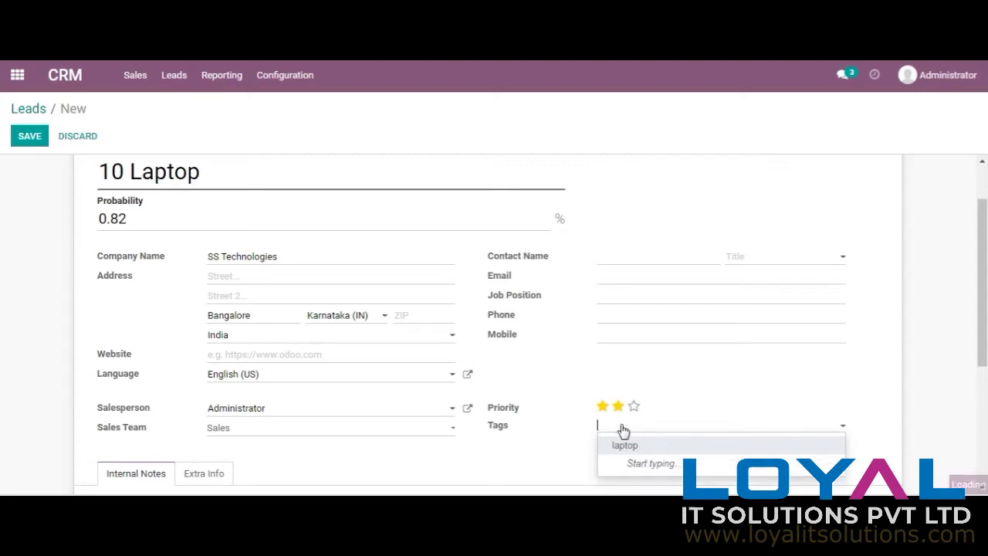
click(633, 446)
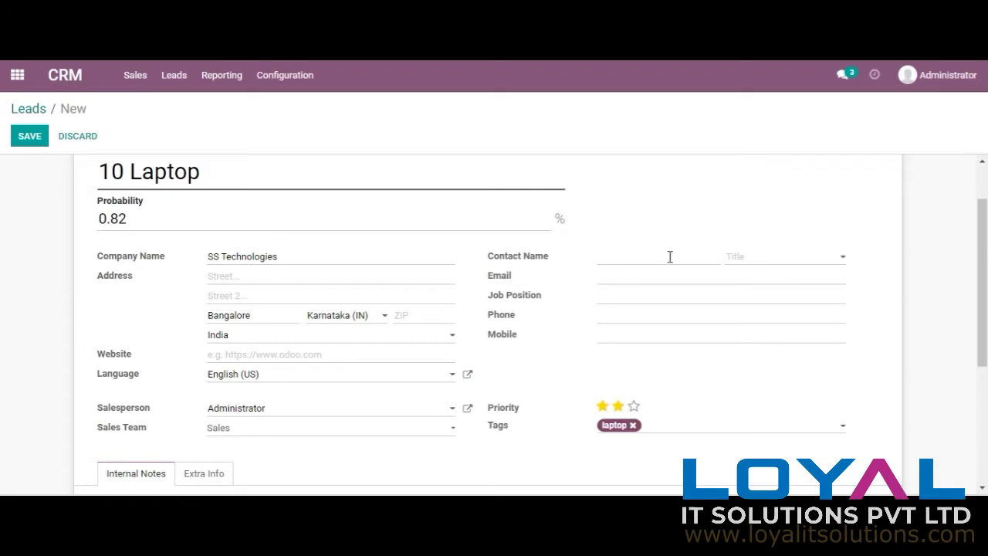
Step: Set the contact title to Mister and fill in e-mail, job position Sales Manager and phone
click(776, 261)
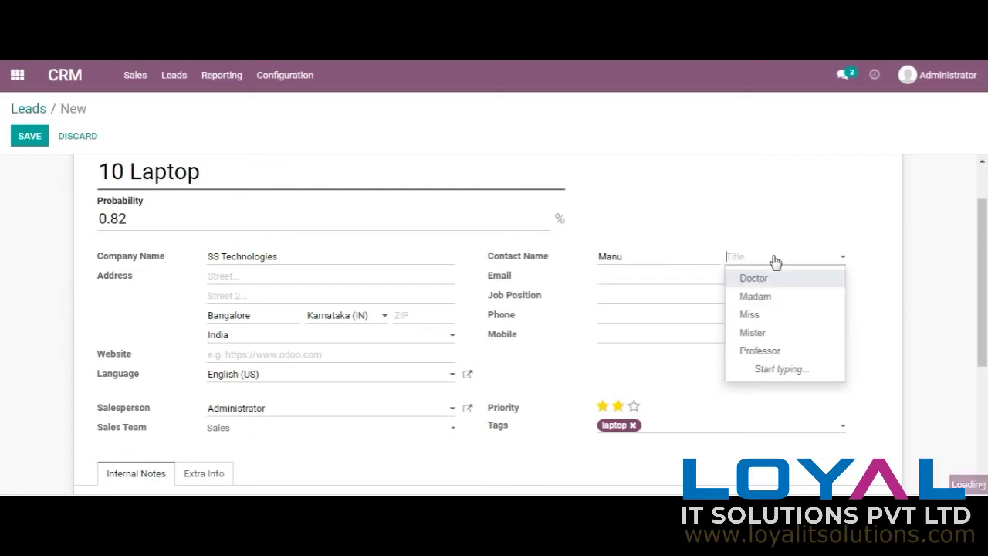
click(769, 338)
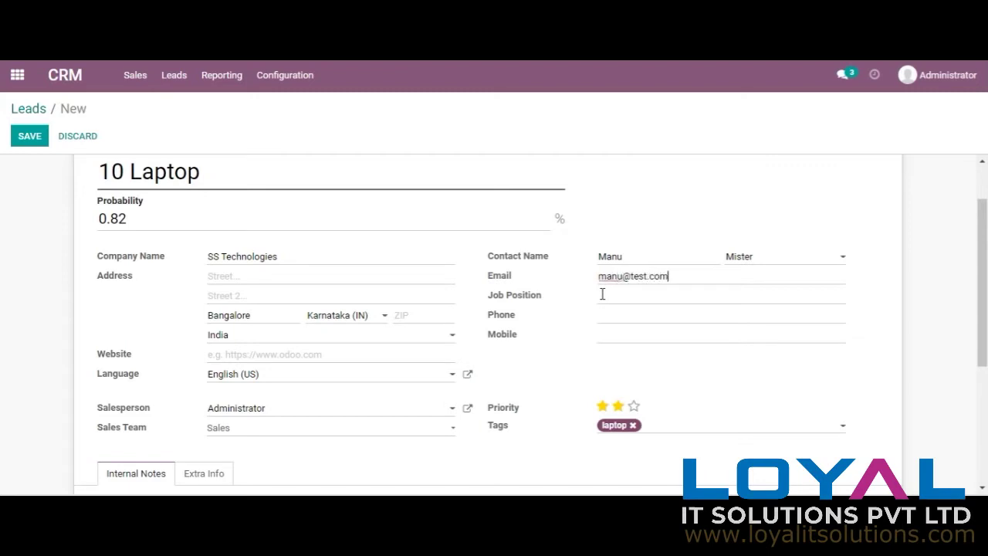
click(615, 299)
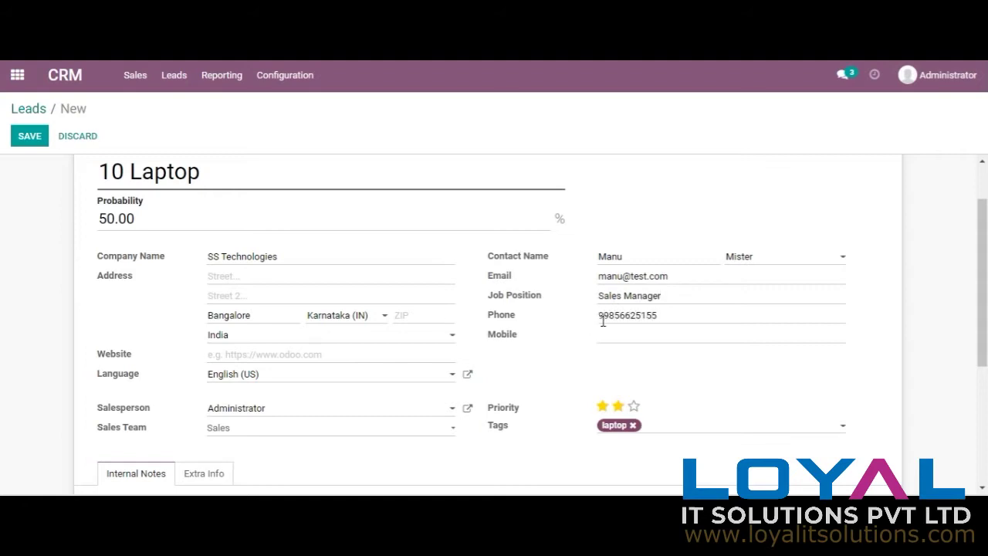
click(610, 333)
scroll(498, 353, down, 3)
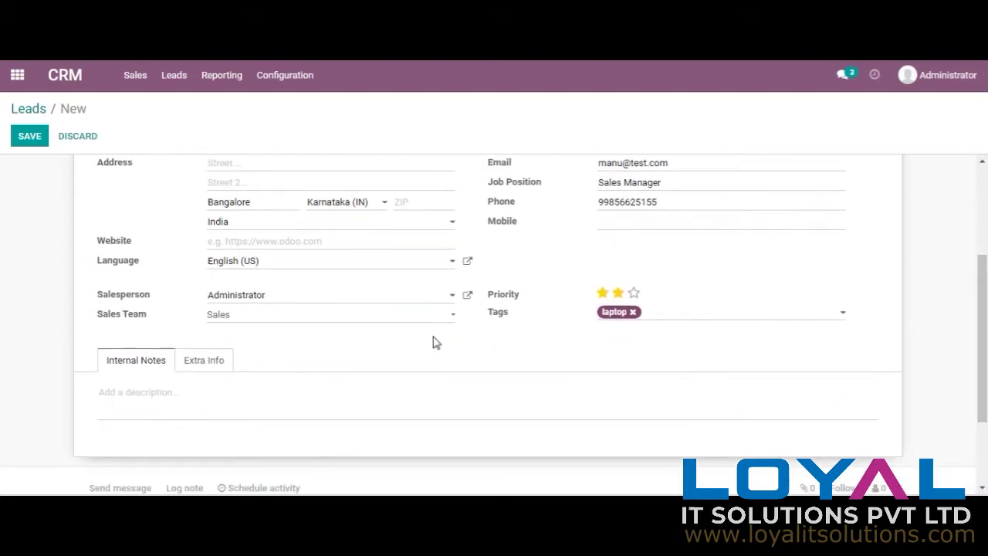
Step: Create campaign 'Linked In' and set both medium and source to LinkedIn in the tracking details
click(202, 360)
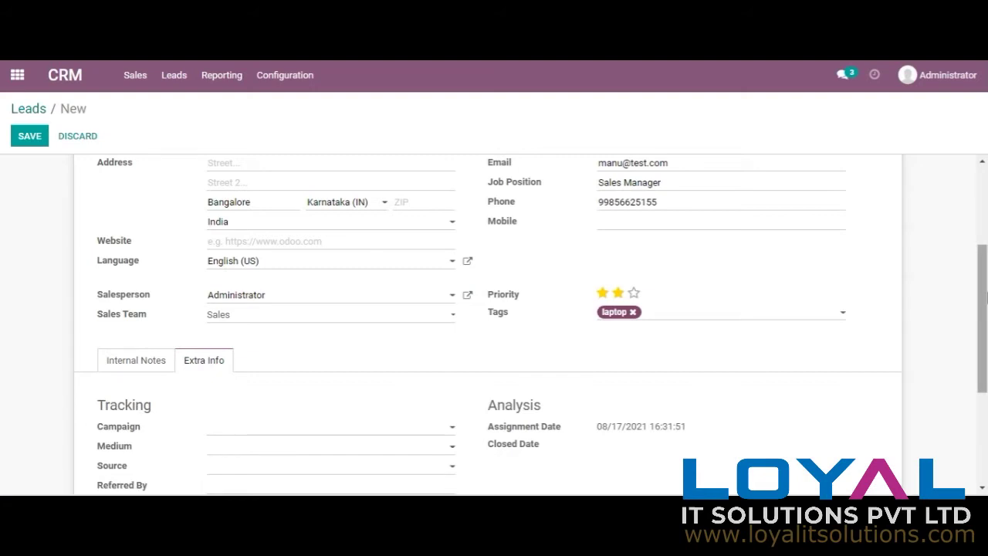
scroll(426, 312, down, 4)
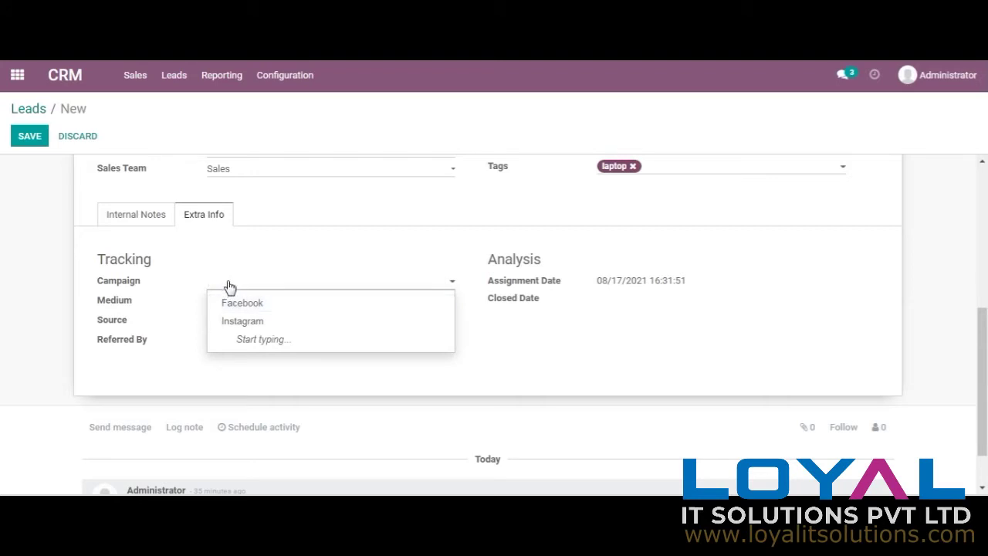
text(Linked)
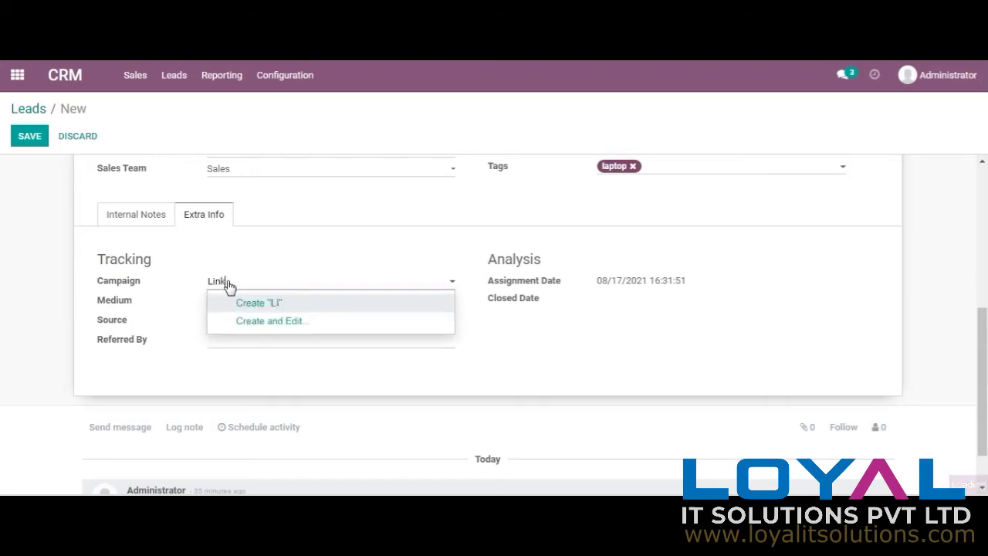
text( In)
click(229, 308)
click(229, 308)
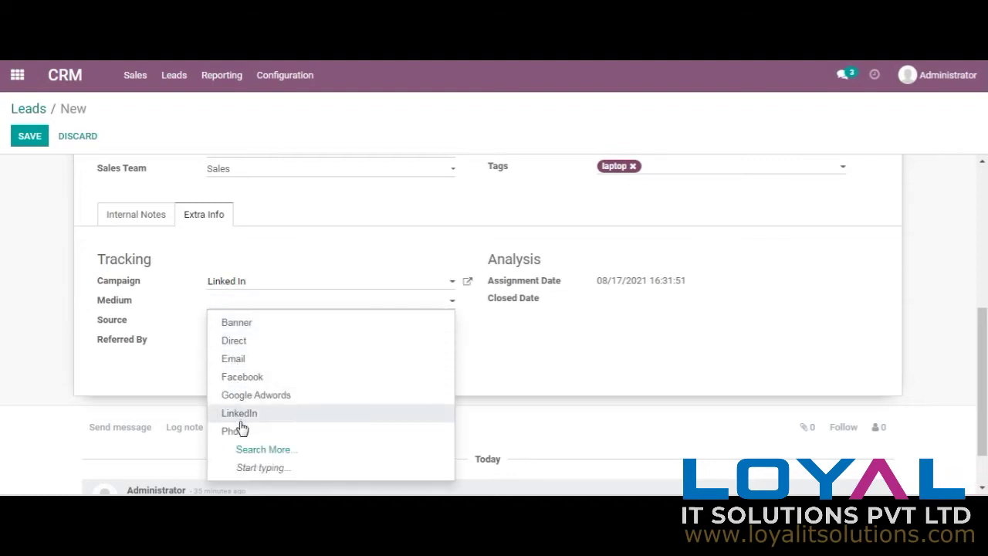
click(243, 415)
click(287, 325)
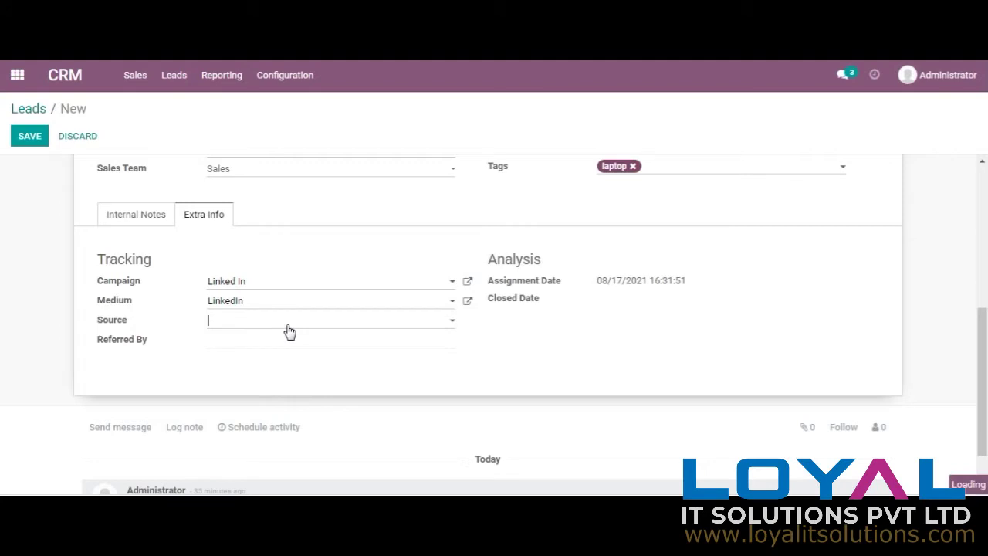
key(BackSpace)
click(271, 248)
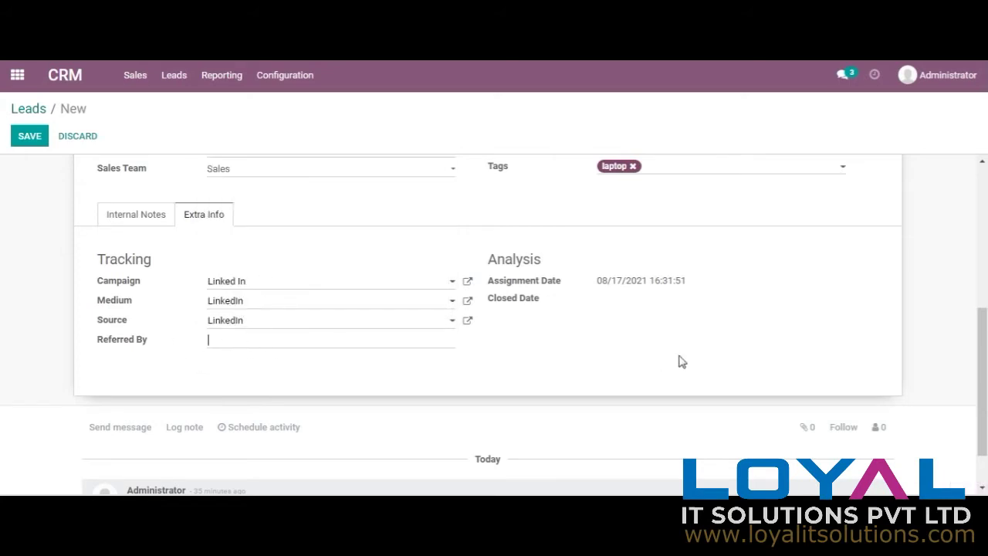
scroll(985, 303, up, 2)
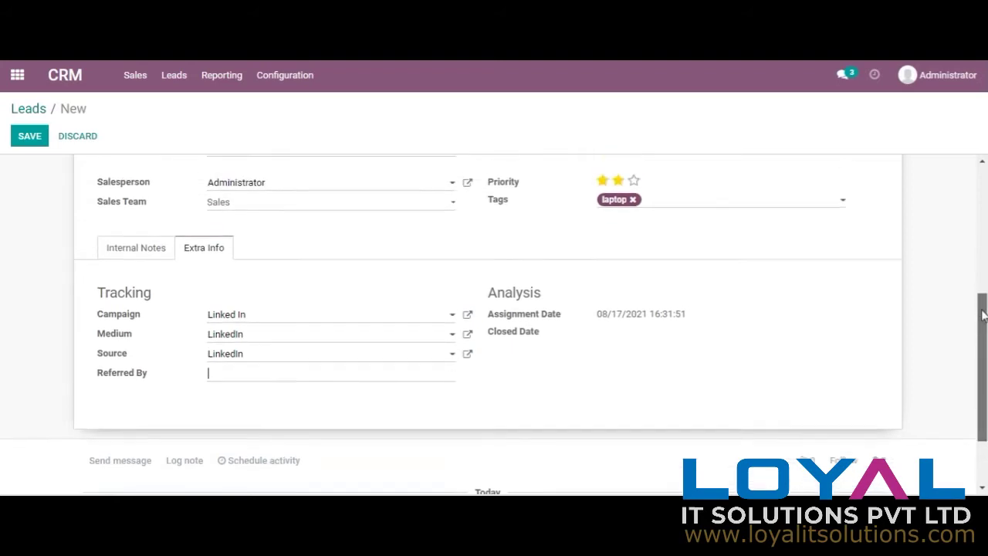
scroll(984, 287, up, 5)
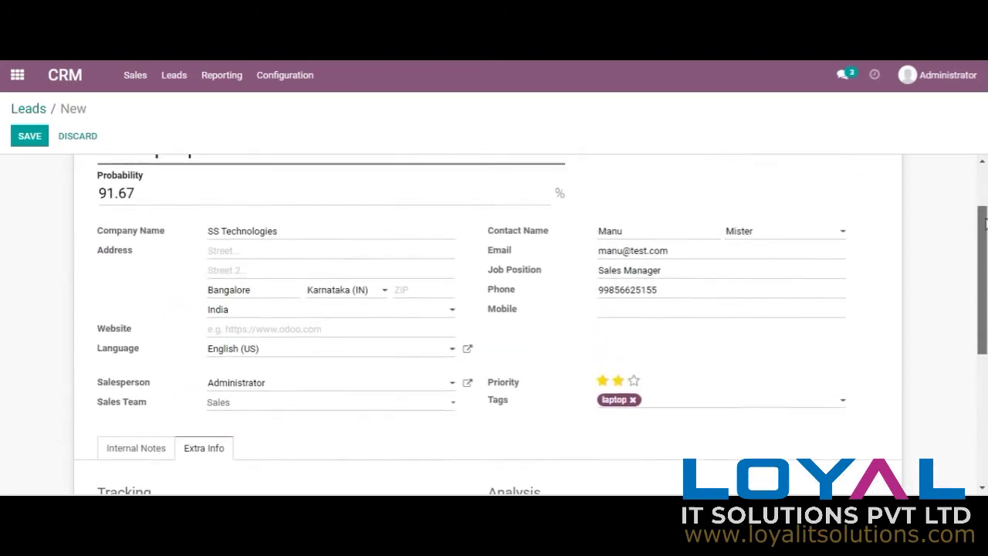
Step: Save the 10 Laptop lead and display the Leads as kanban cards
click(27, 136)
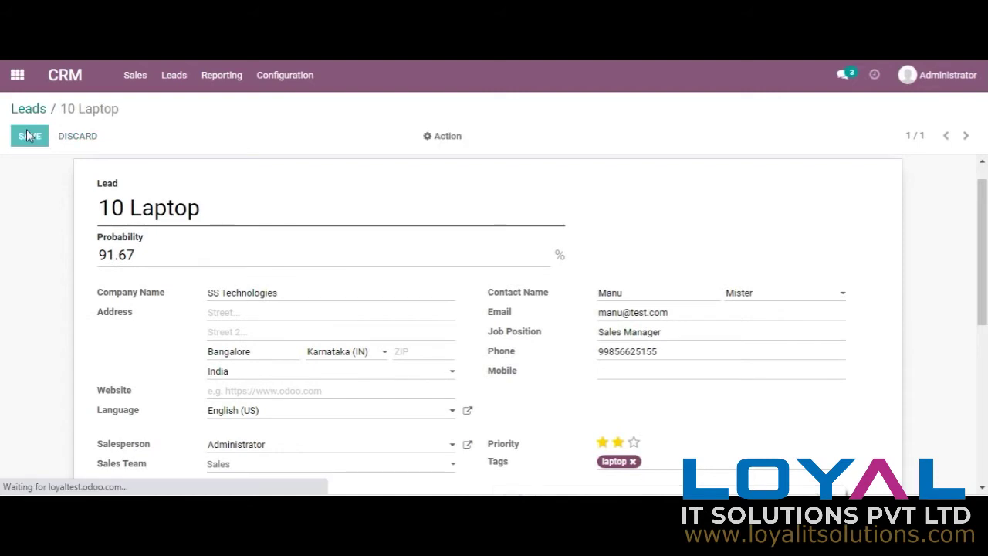
click(173, 87)
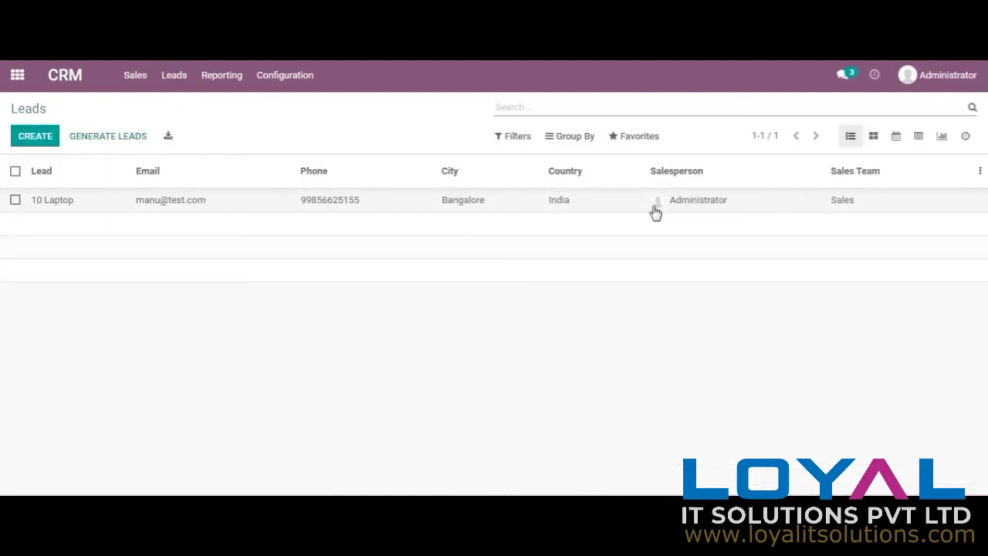
click(873, 138)
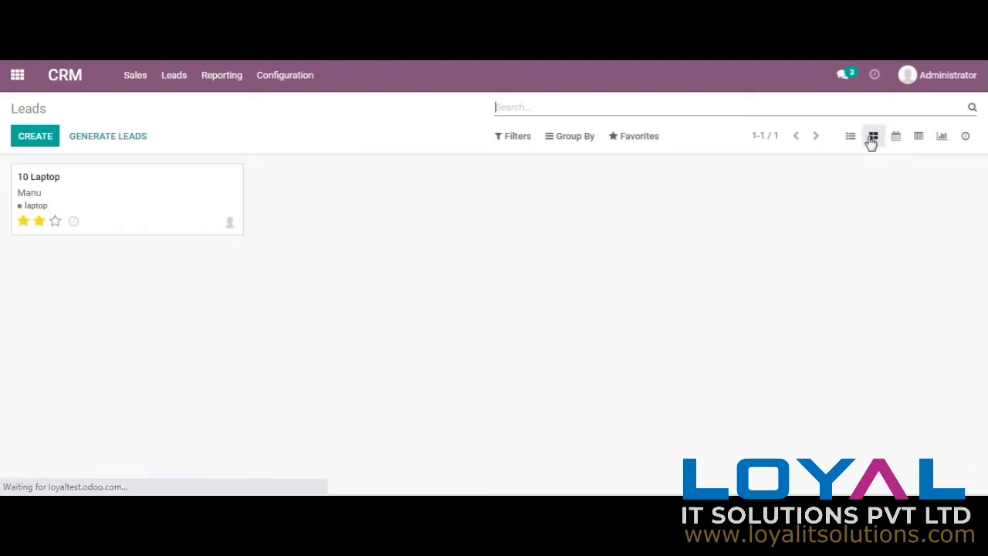
click(75, 222)
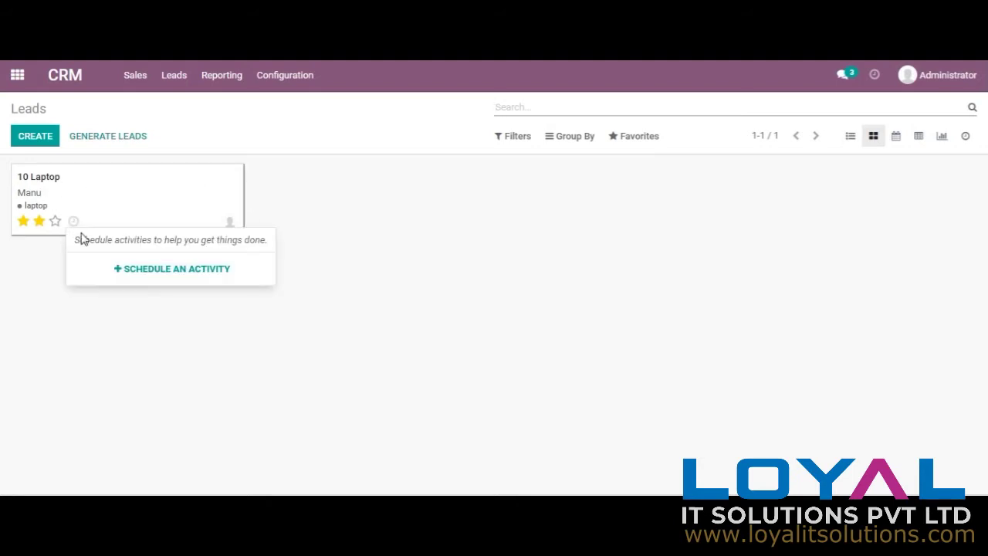
Step: Schedule an Email activity 'Regarding Confirmation' due 08/18/2021, assigned to Administrator
click(149, 272)
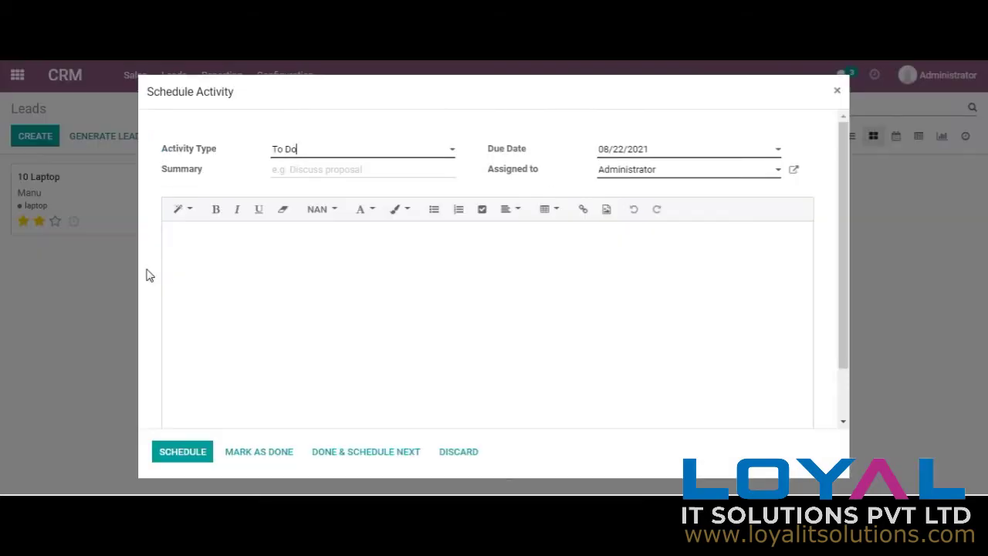
click(344, 158)
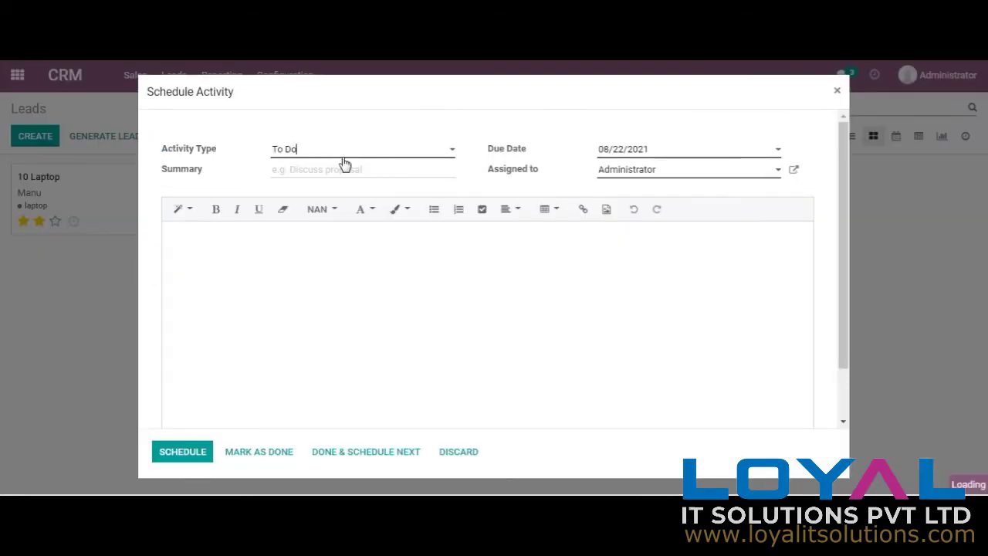
key(Down)
click(676, 154)
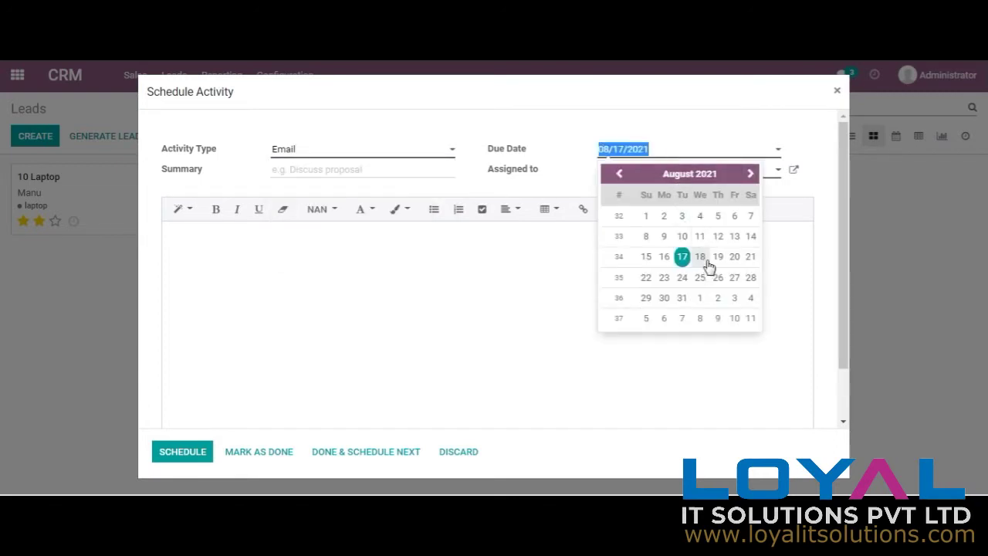
click(700, 257)
click(661, 171)
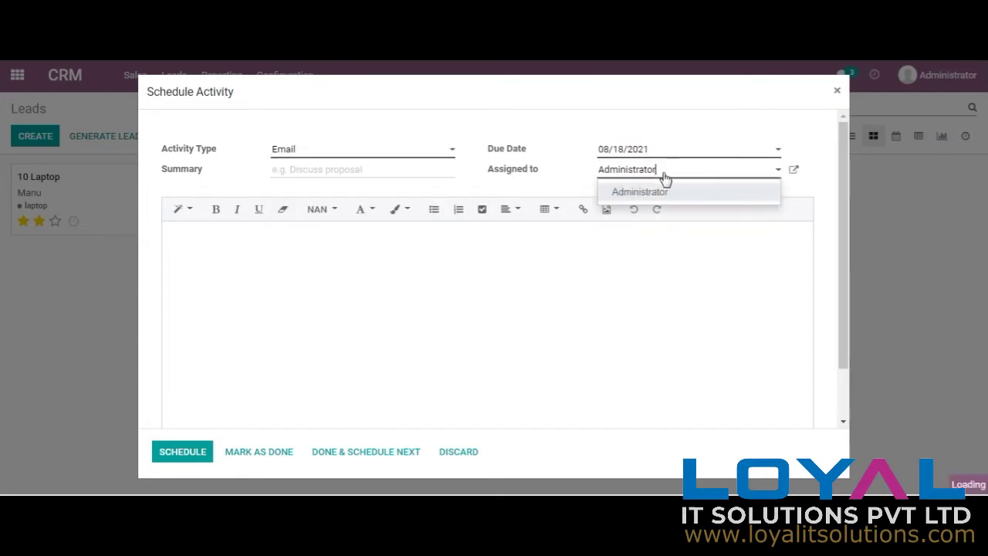
click(356, 169)
text(Regarding Confirmation)
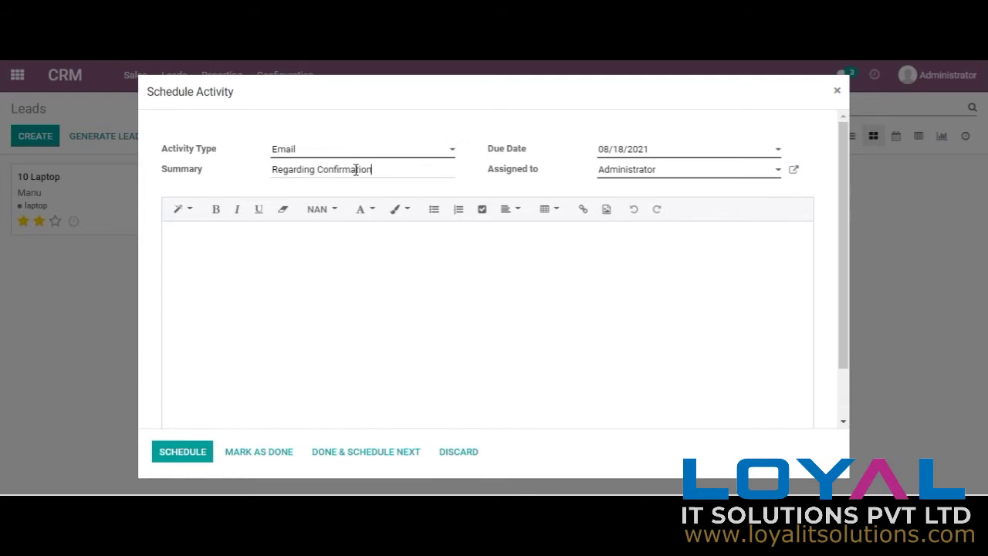
click(227, 247)
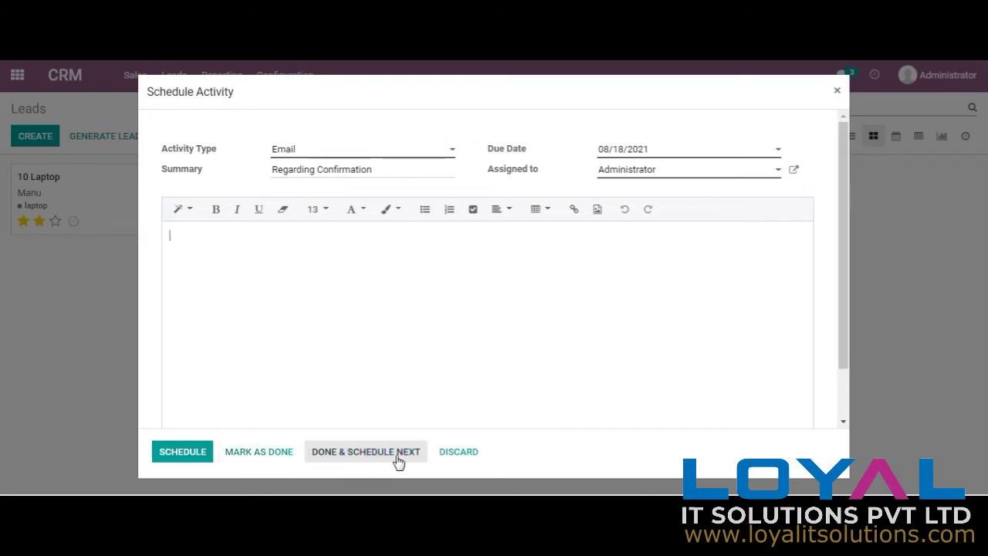
click(191, 461)
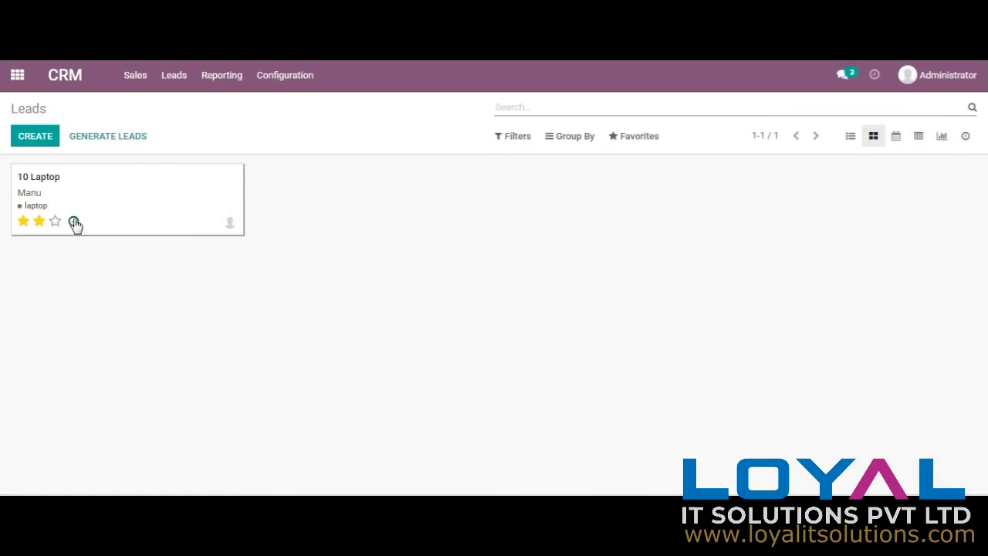
click(73, 222)
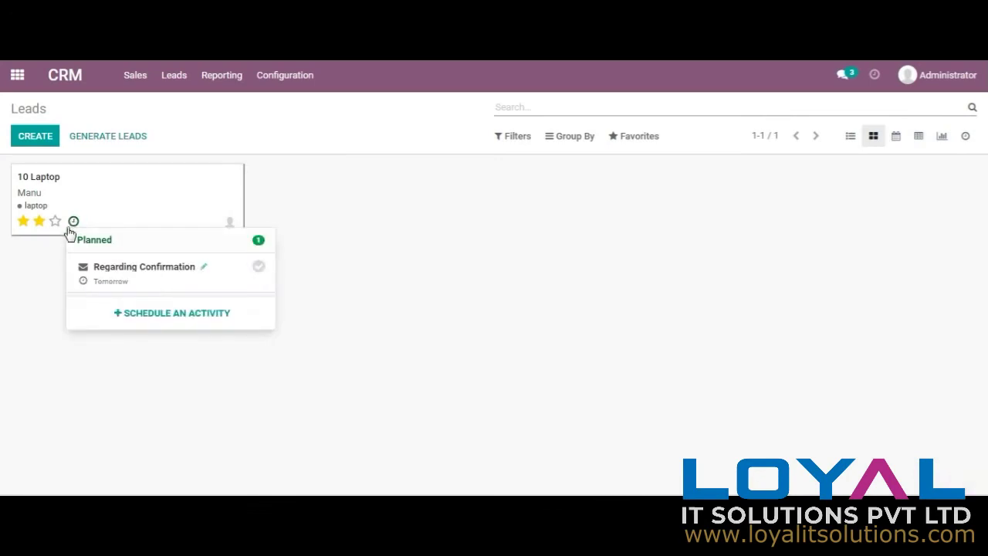
click(45, 184)
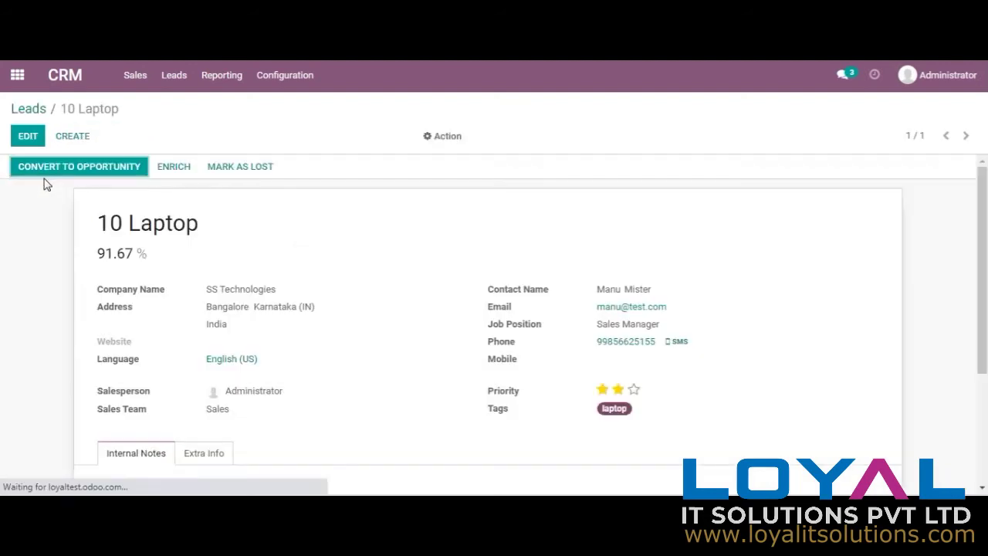
scroll(971, 247, down, 4)
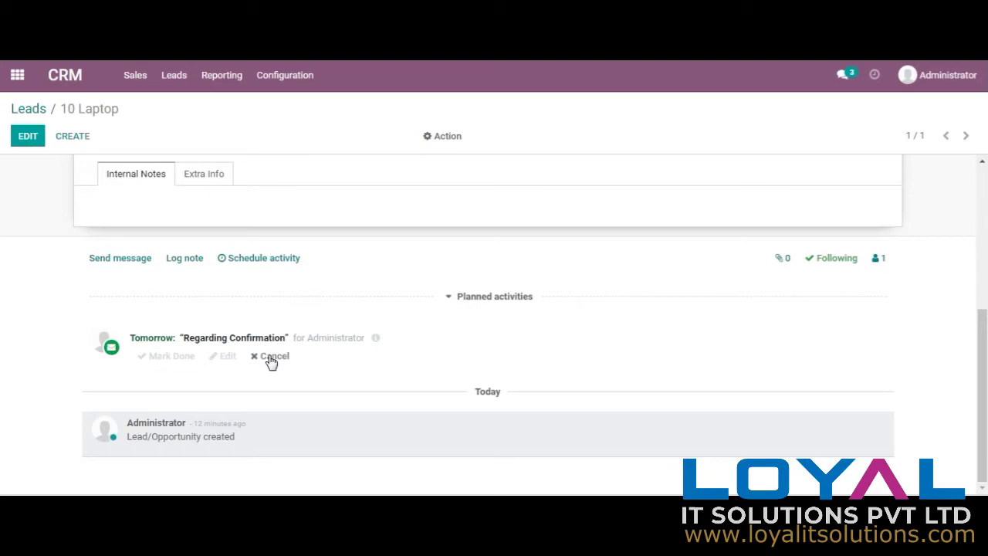
click(160, 357)
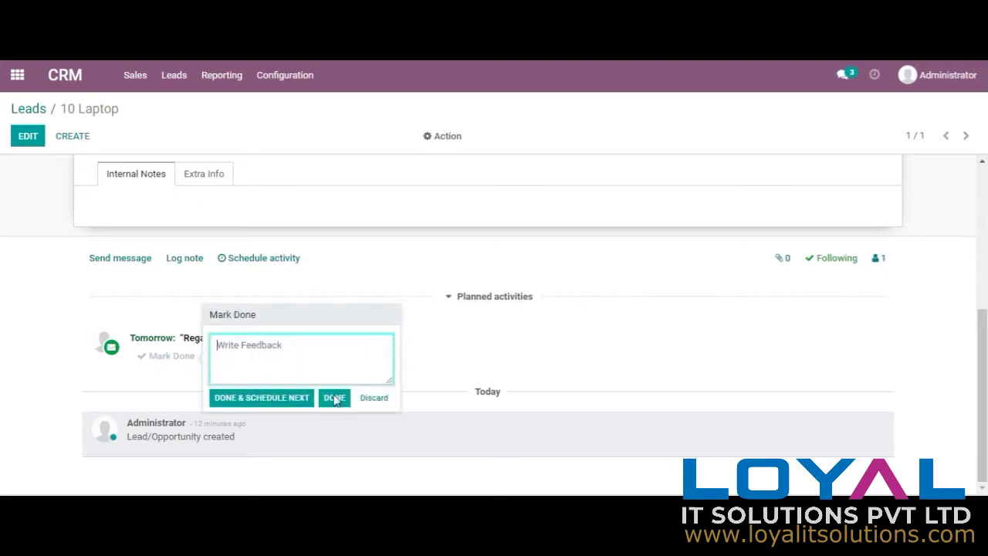
click(375, 403)
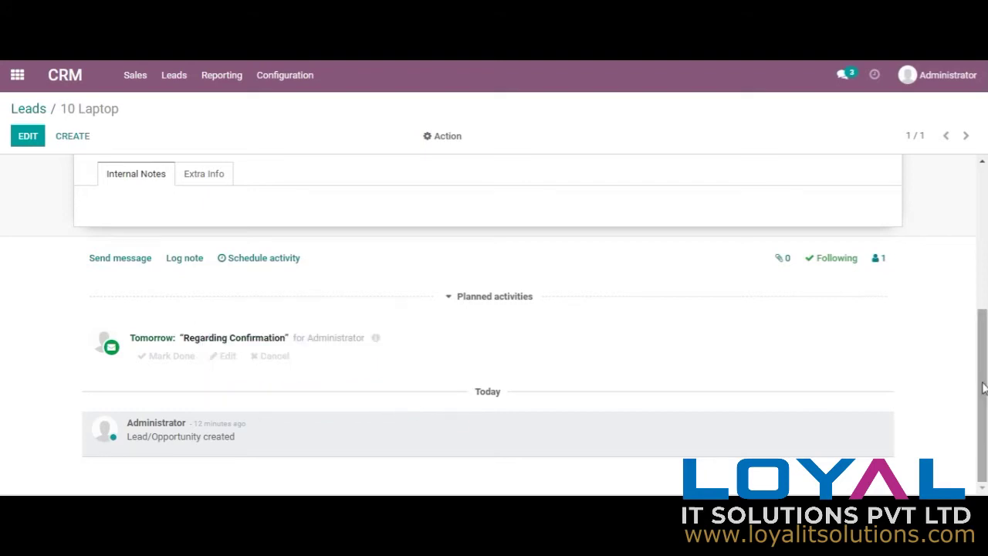
scroll(970, 381, up, 4)
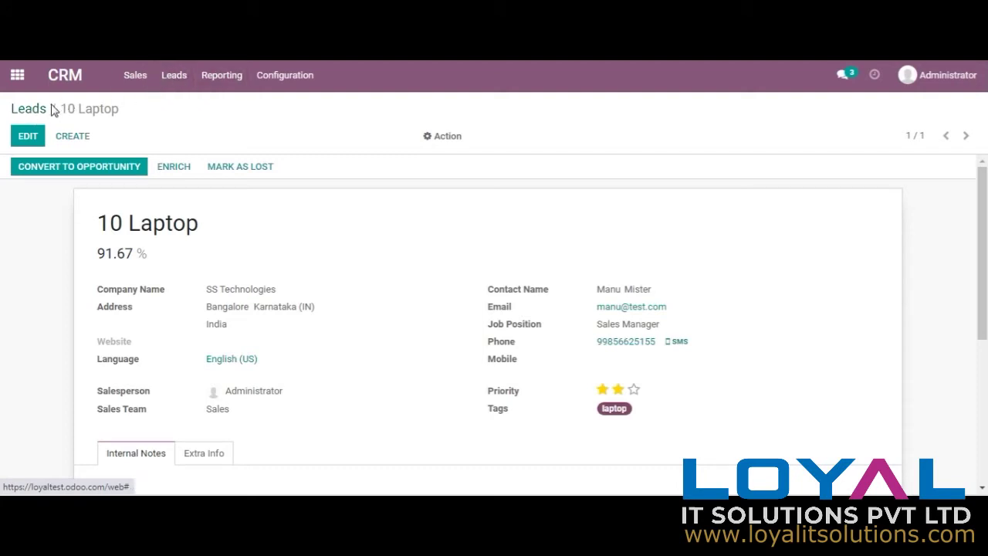
Step: Return to Leads, try Calendar, Pivot, Graph and Kanban views, then settle on List view
click(21, 112)
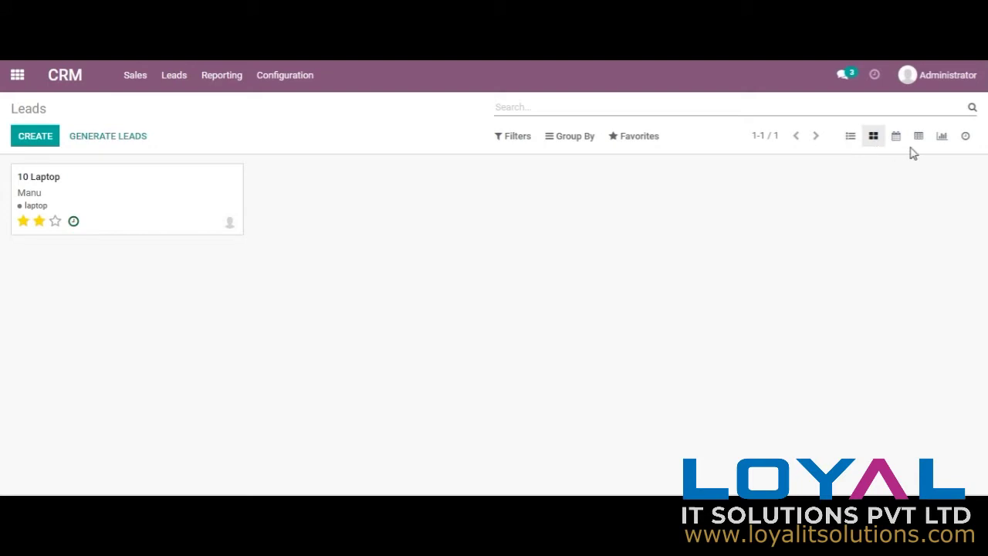
click(897, 142)
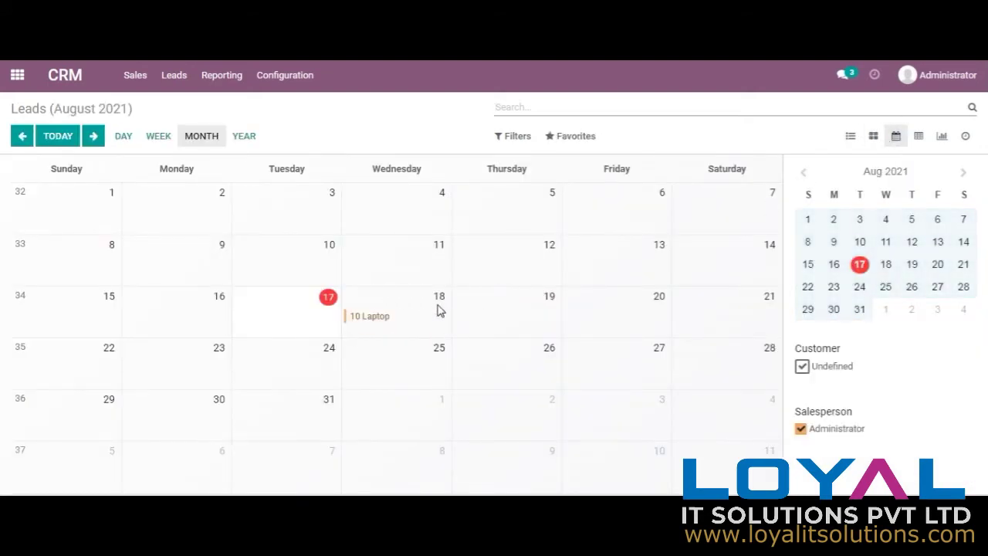
click(919, 139)
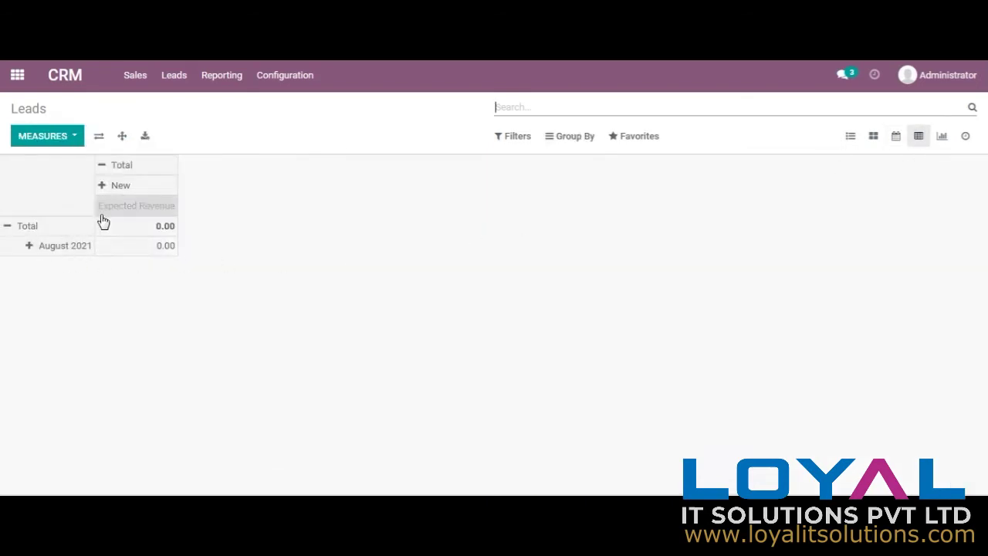
click(942, 137)
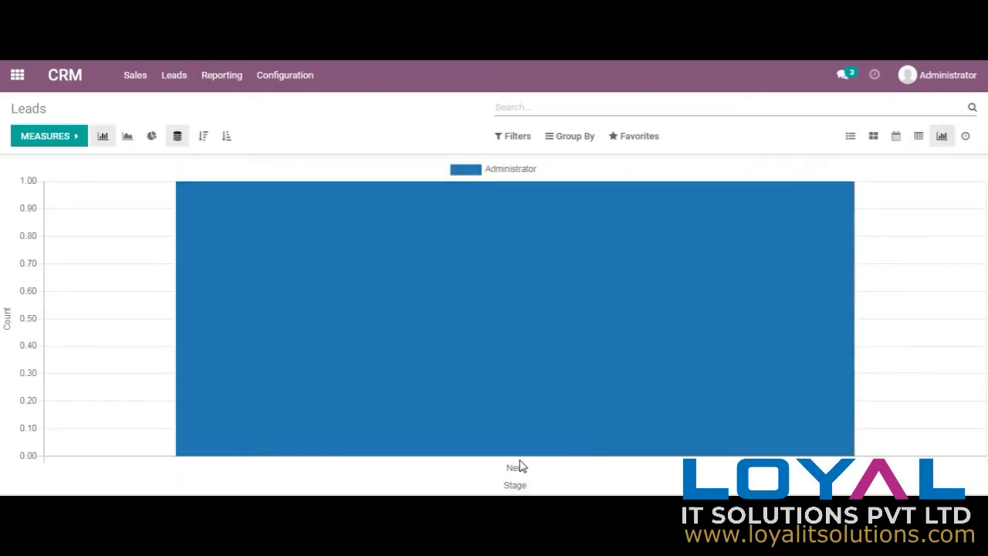
mouse_move(560, 243)
click(874, 137)
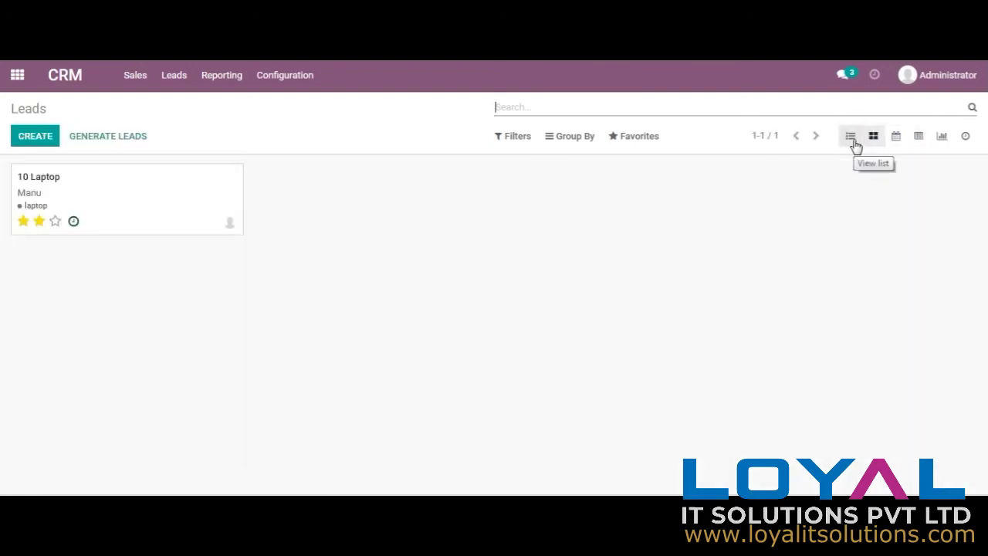
click(852, 141)
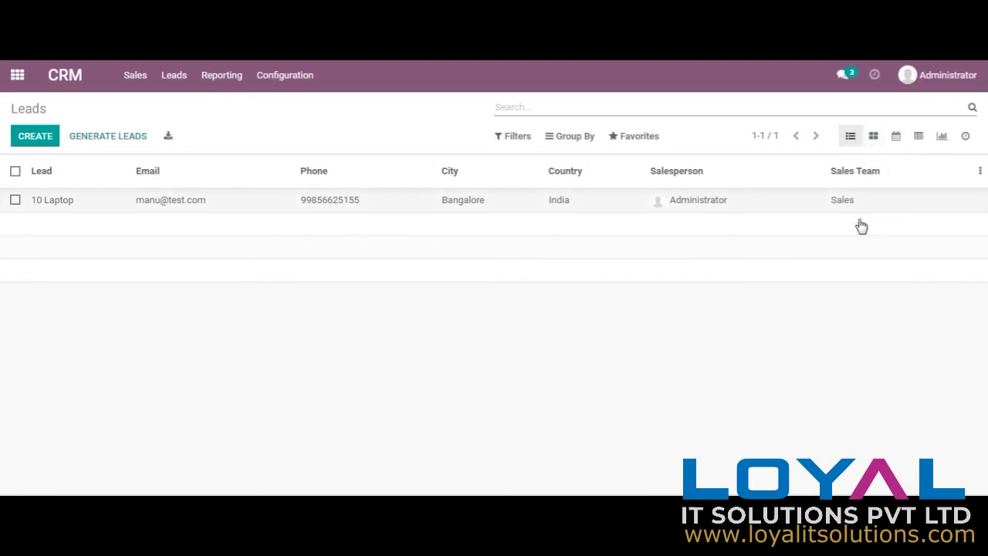
Step: Show the Contact Name and Company Name columns in the leads list, then open the 10 Laptop lead
click(981, 171)
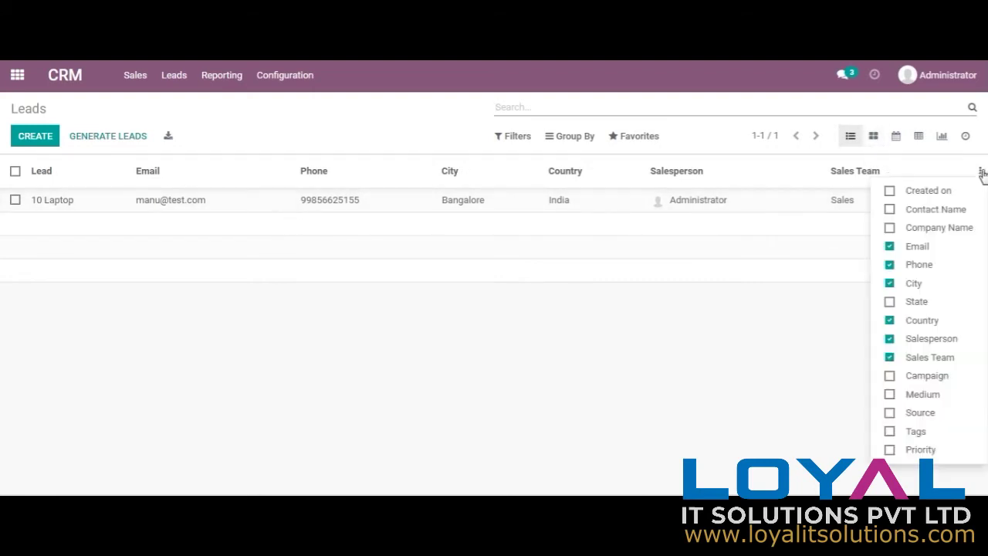
click(942, 217)
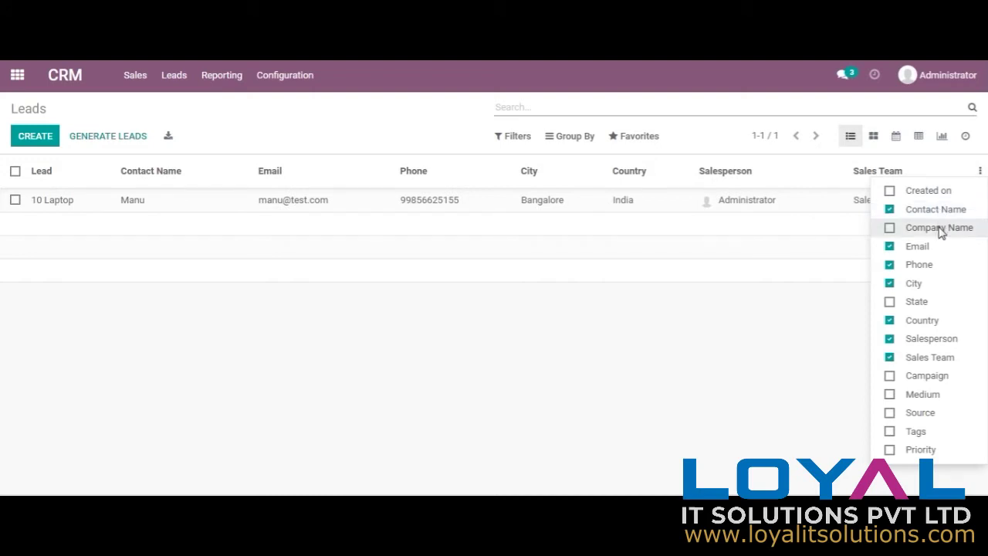
click(940, 228)
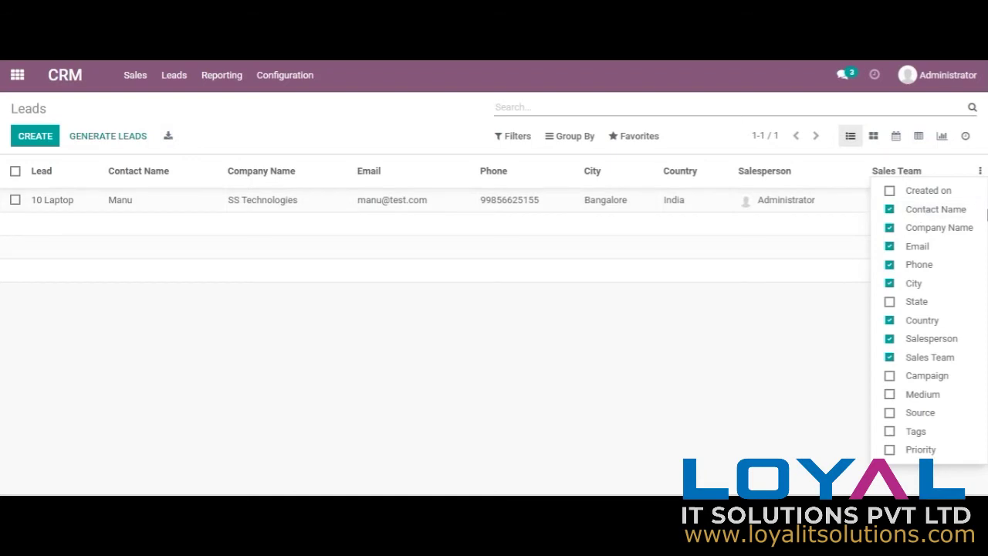
click(755, 341)
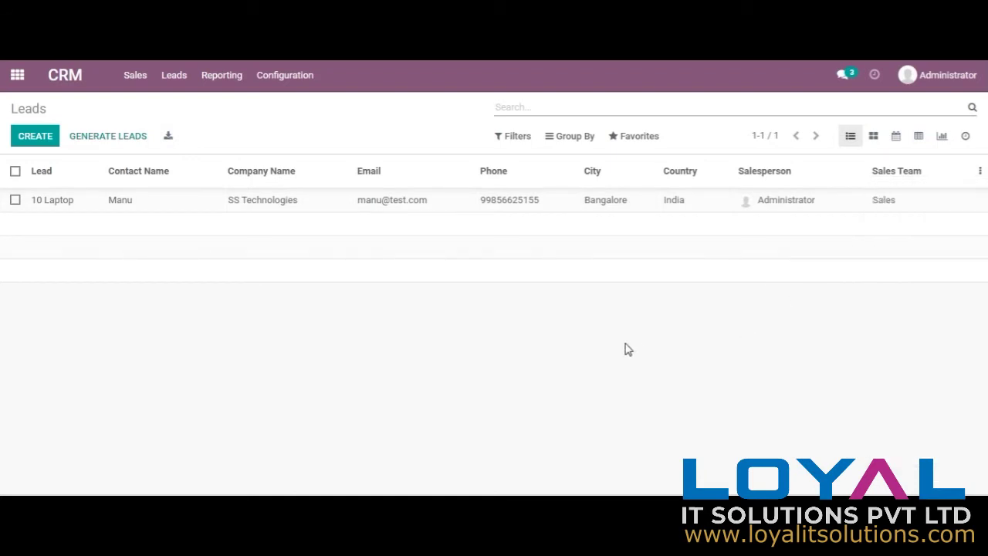
click(77, 202)
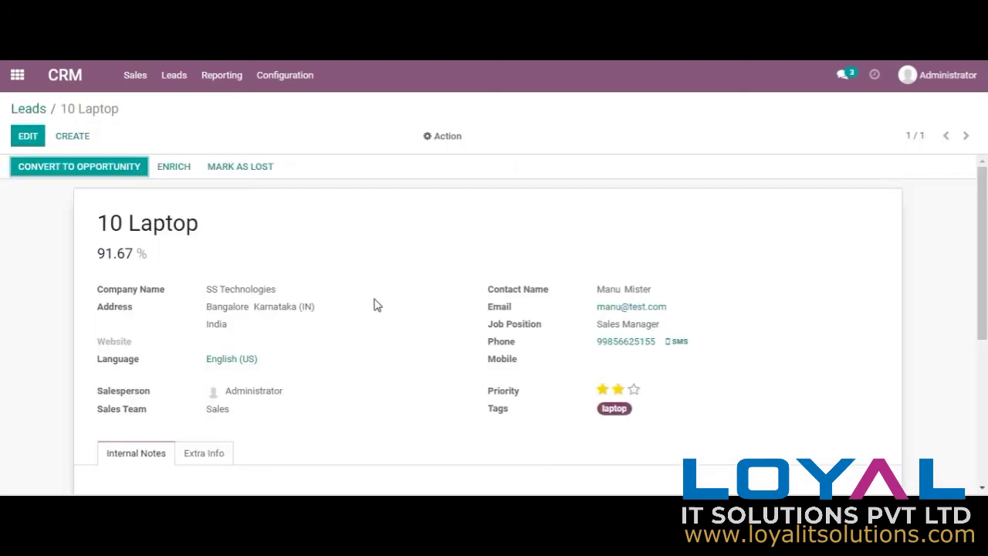
Step: Mark the Regarding Confirmation activity as done with the feedback 'Received'
scroll(349, 414, down, 5)
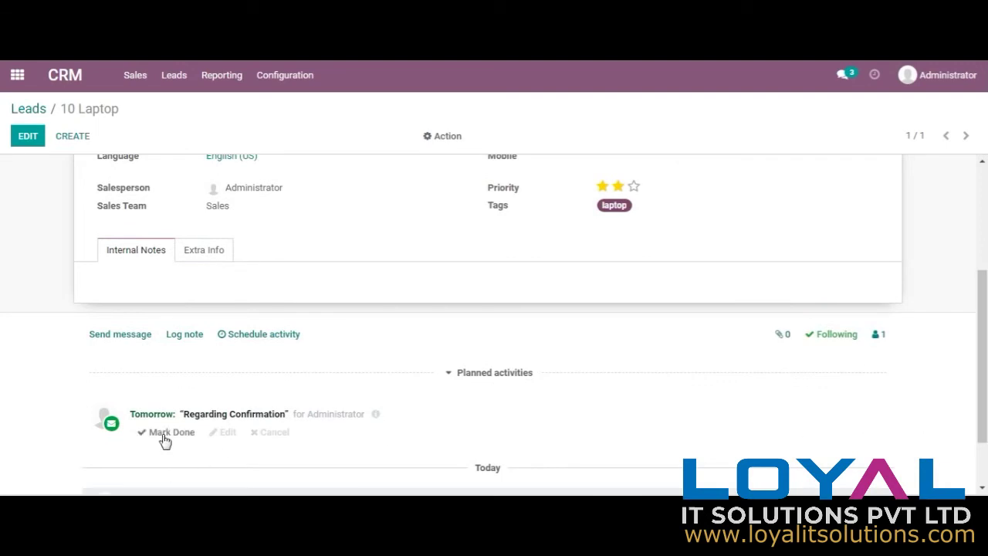
click(164, 438)
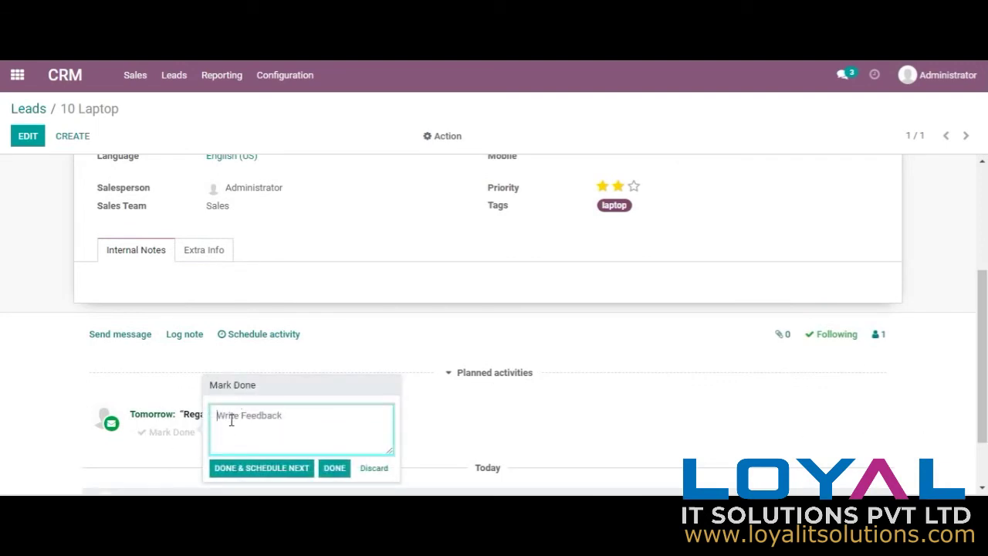
text(Received)
click(336, 468)
Step: Open a new scheduled activity on the lead and close it without scheduling
scroll(986, 394, up, 3)
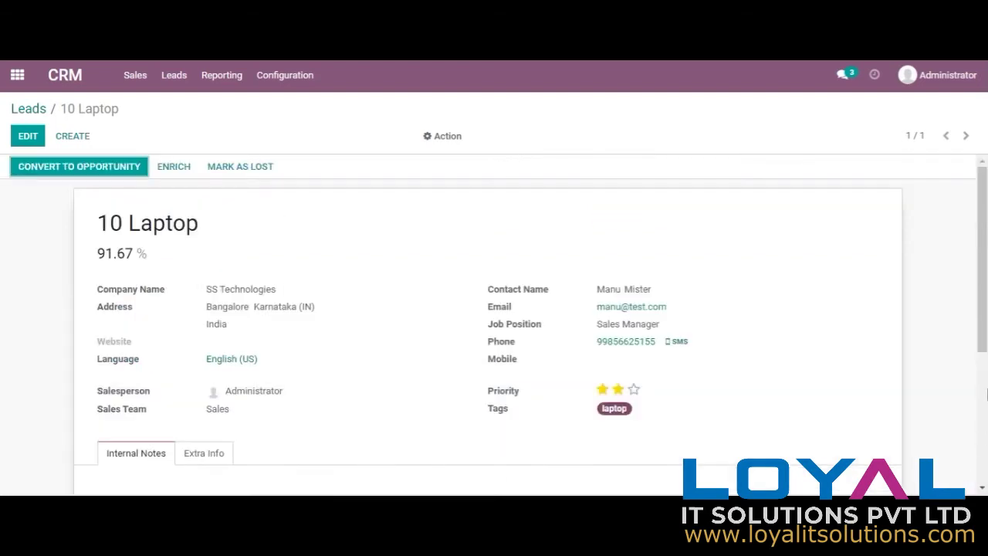
scroll(986, 394, down, 3)
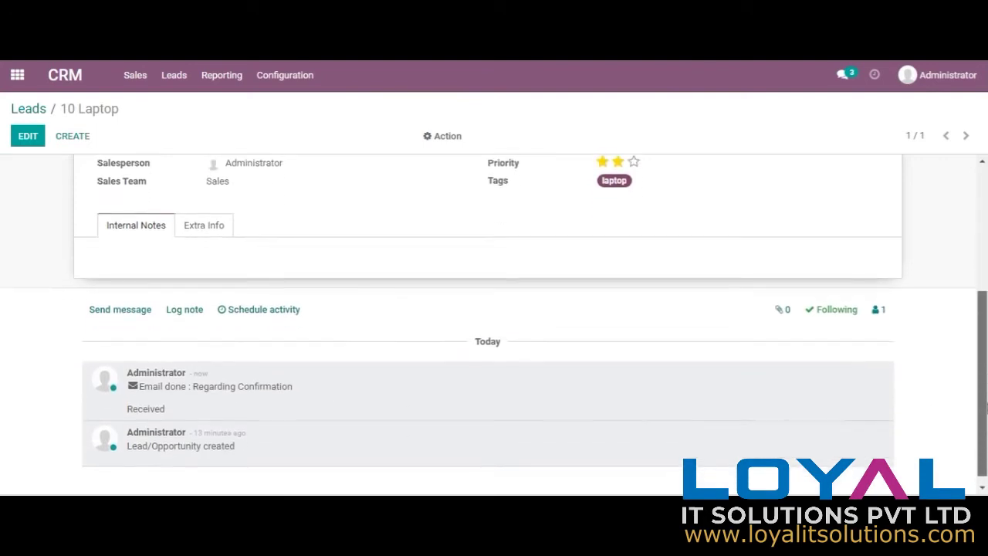
click(258, 315)
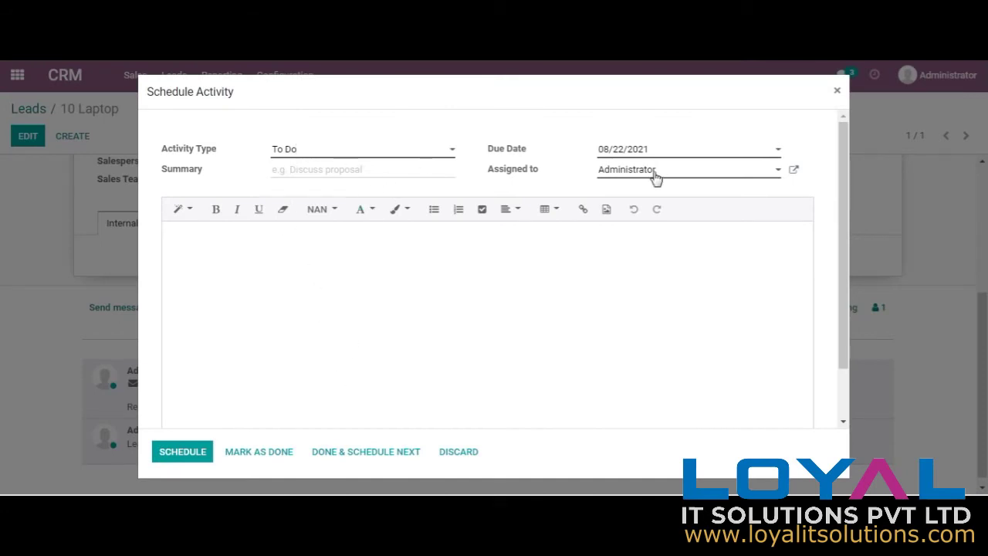
click(837, 91)
scroll(984, 235, up, 3)
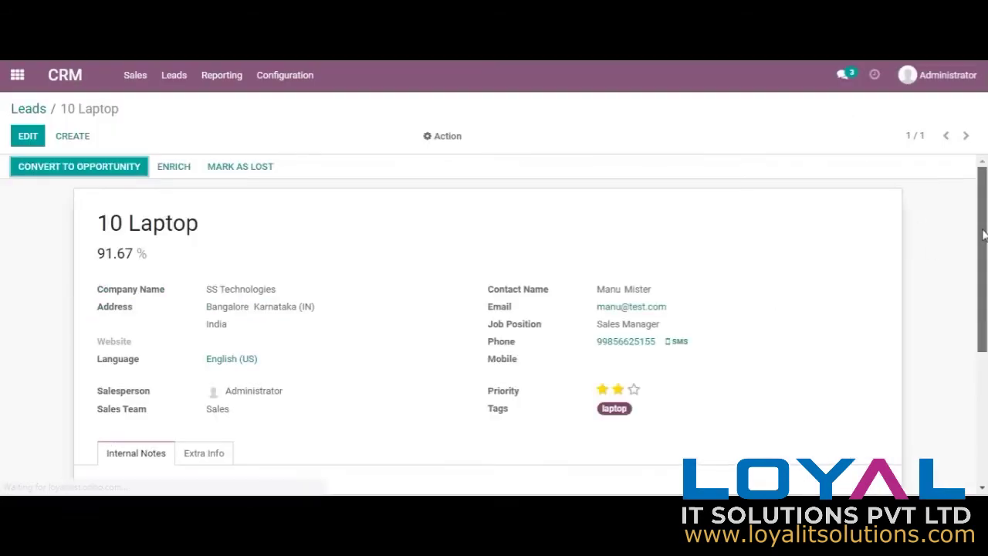
Step: Convert 10 Laptop into an opportunity, creating a new customer for it
click(116, 167)
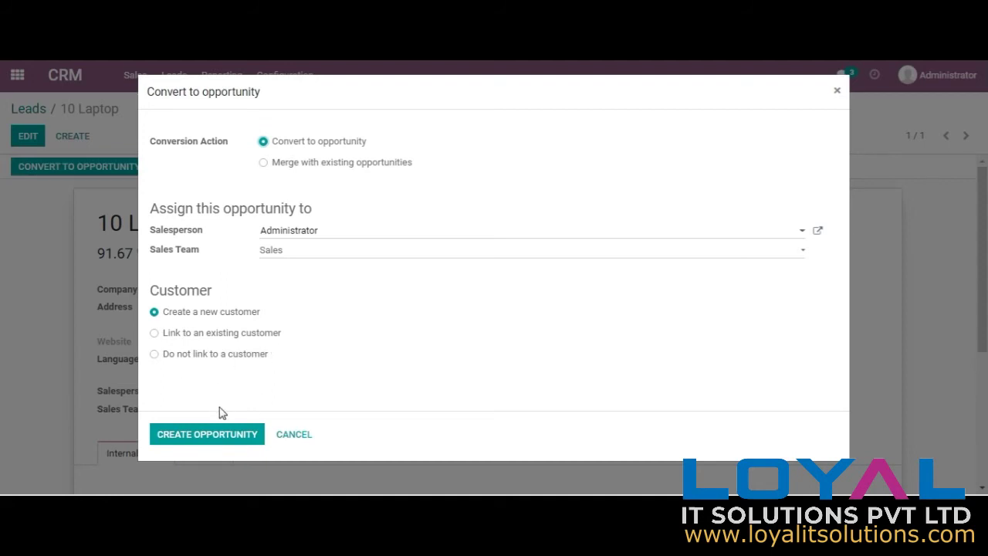
click(216, 439)
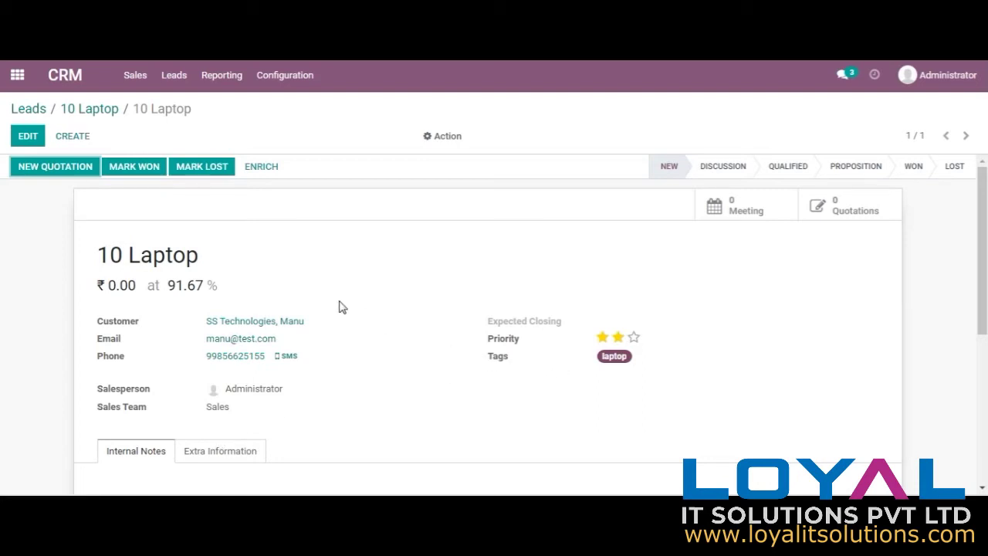
Step: Go to My Pipeline and set the 10 Laptop card's priority rating
click(135, 75)
click(150, 108)
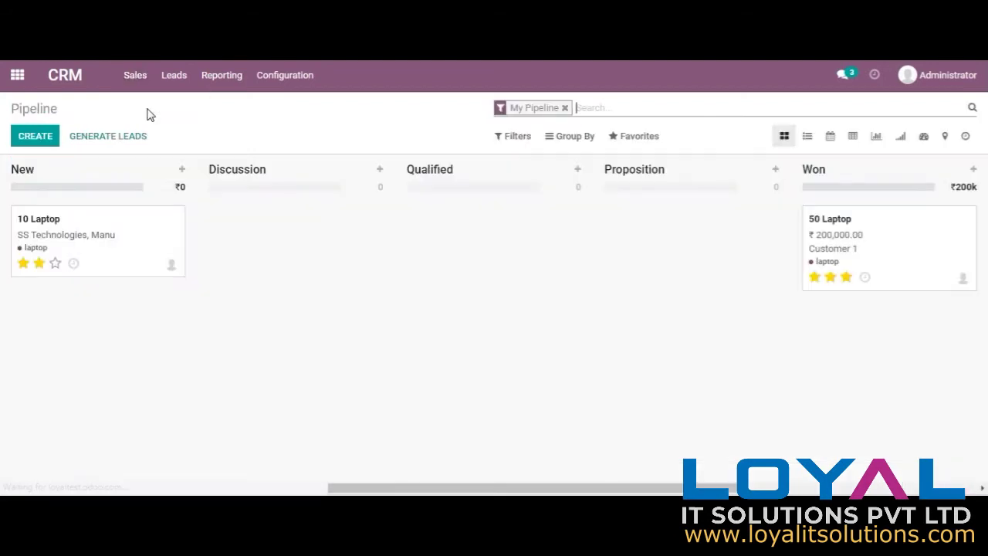
click(38, 263)
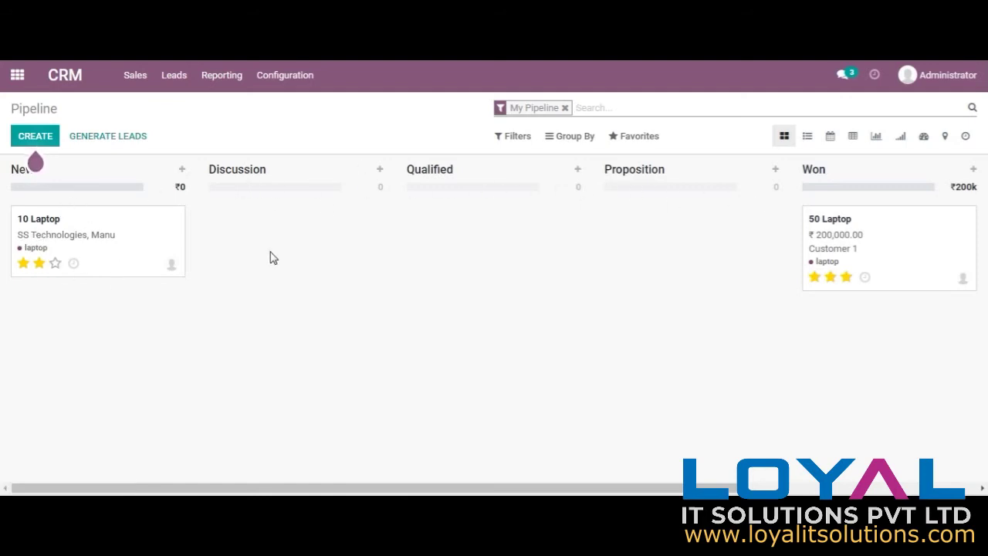
Step: Try adding a stage and moving the Lost column, then open the 10 Laptop opportunity
scroll(630, 251, right, 5)
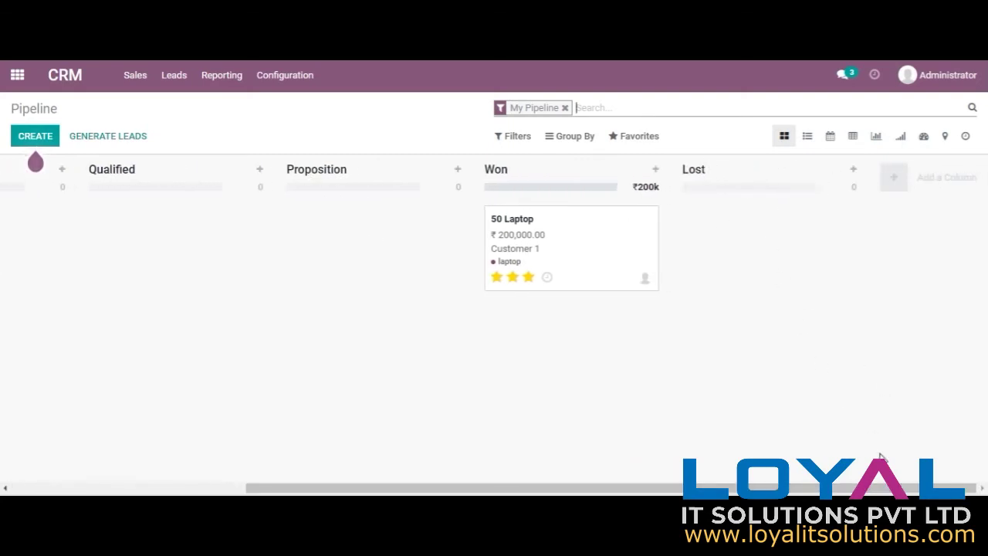
click(892, 177)
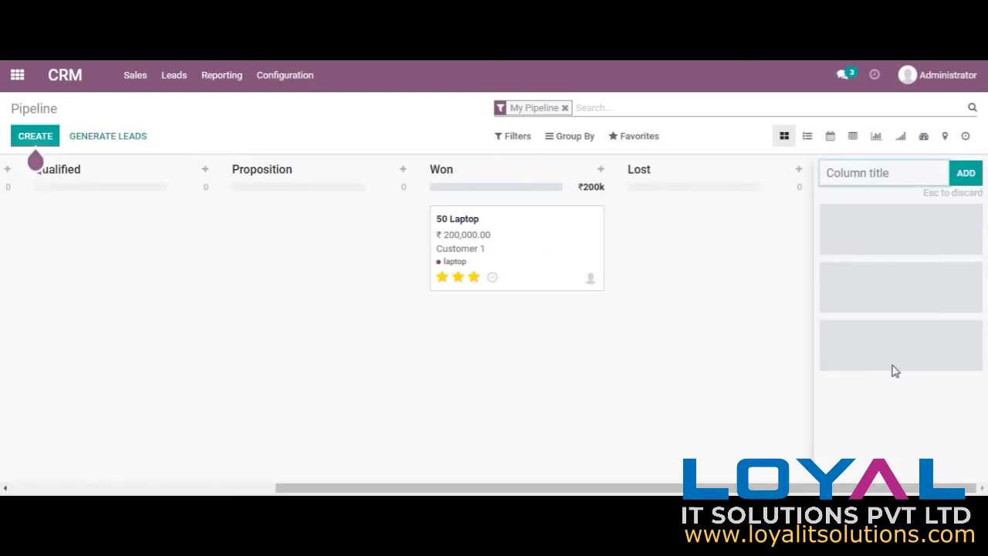
drag(684, 178, 888, 225)
drag(617, 486, 494, 485)
click(51, 227)
click(52, 227)
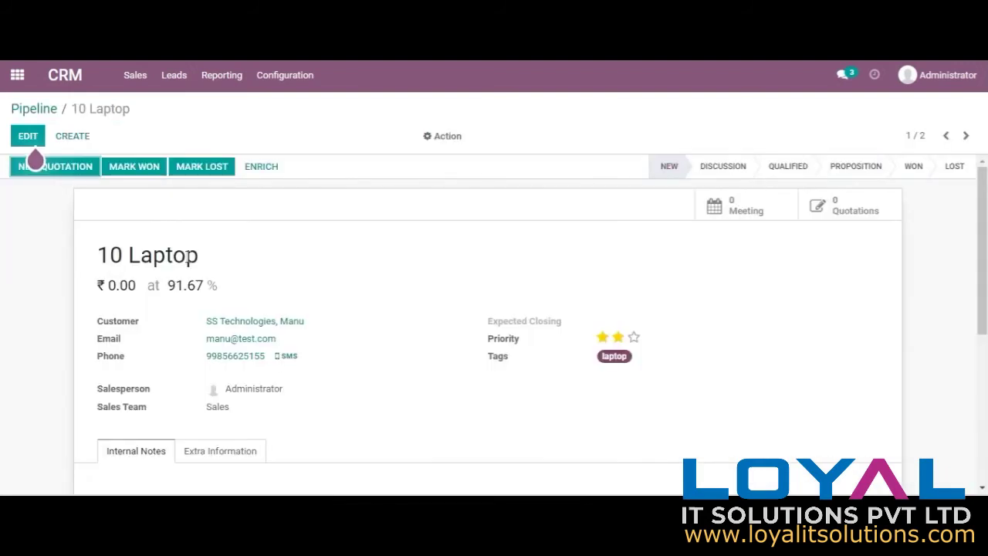
Step: Set expected revenue to 100,000 and expected closing to 17 August 2021, then save
click(27, 137)
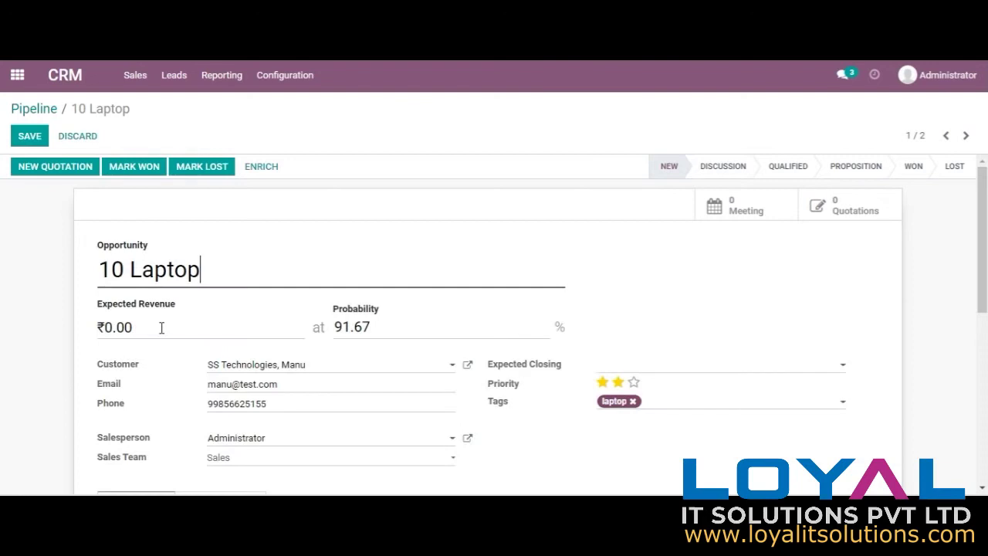
drag(142, 328, 87, 332)
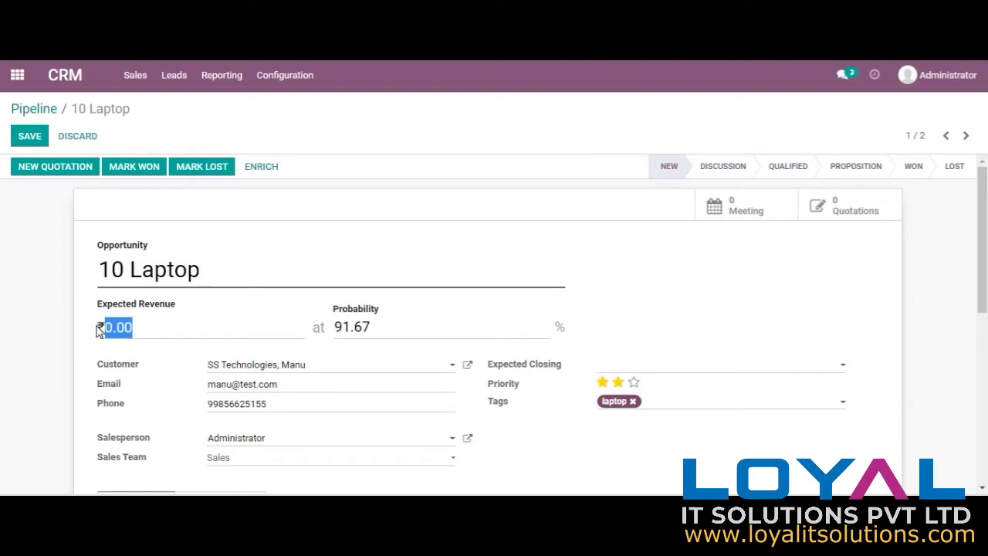
text(100000)
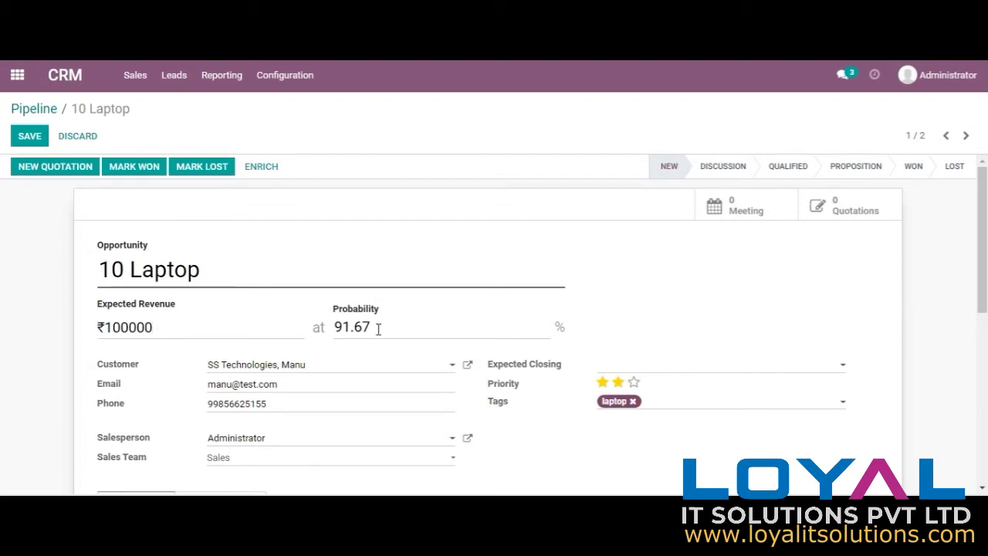
drag(374, 328, 328, 333)
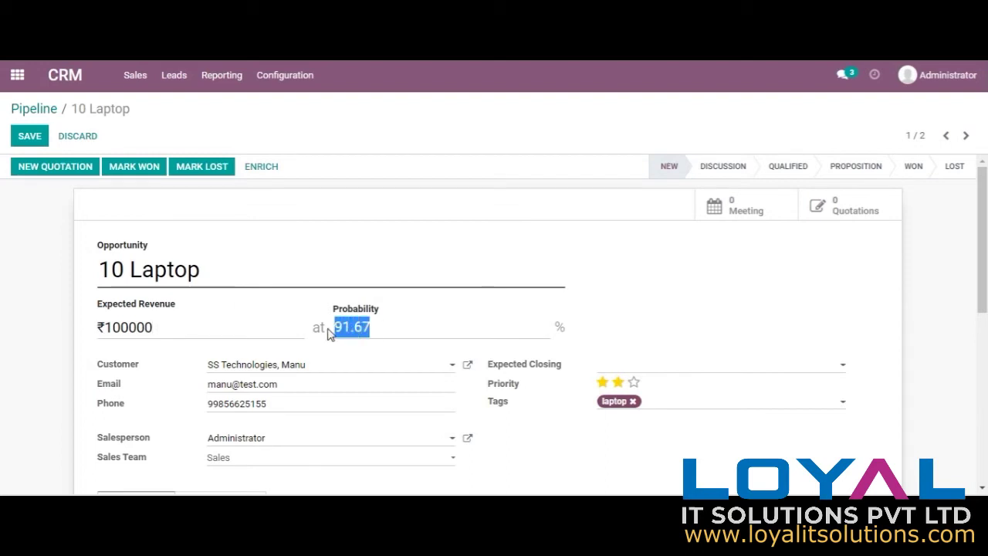
click(188, 326)
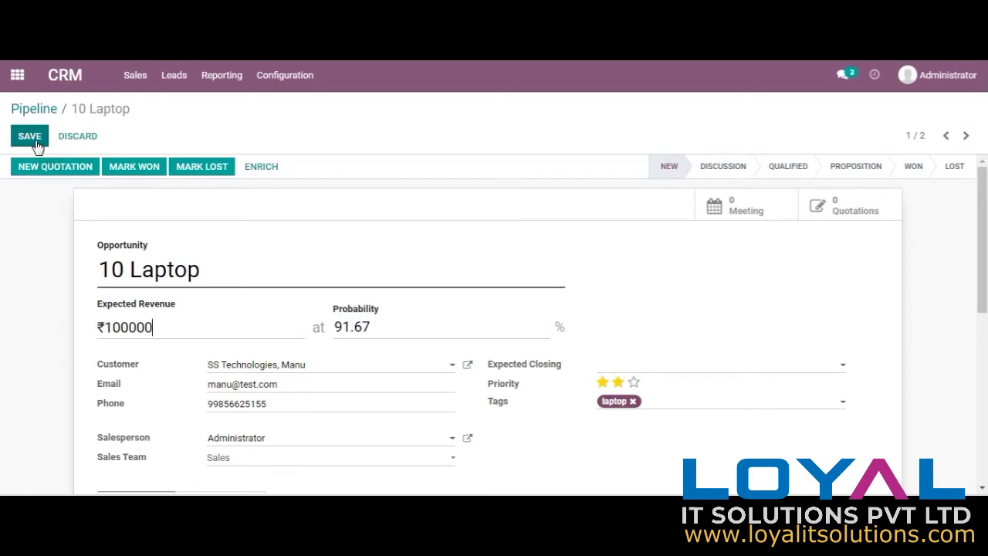
click(731, 369)
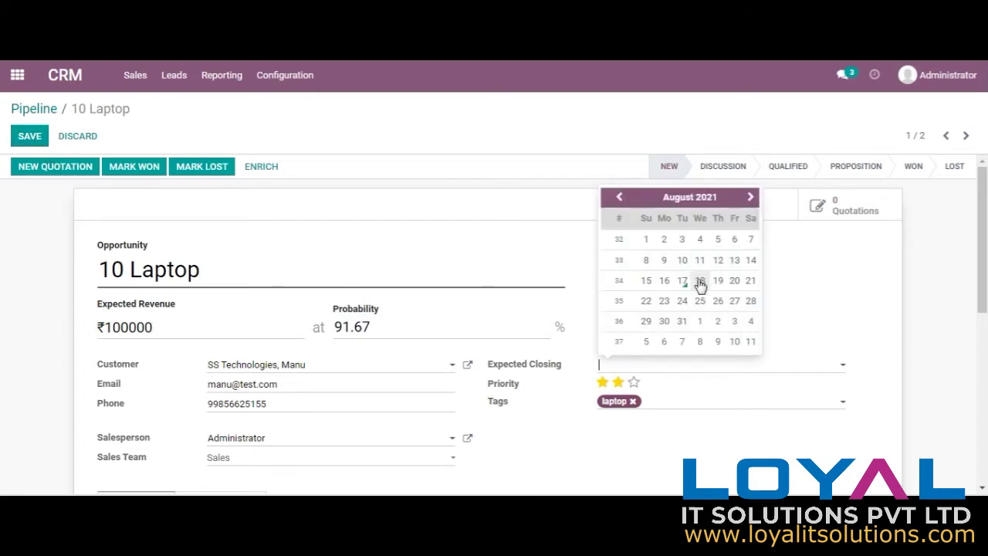
click(682, 282)
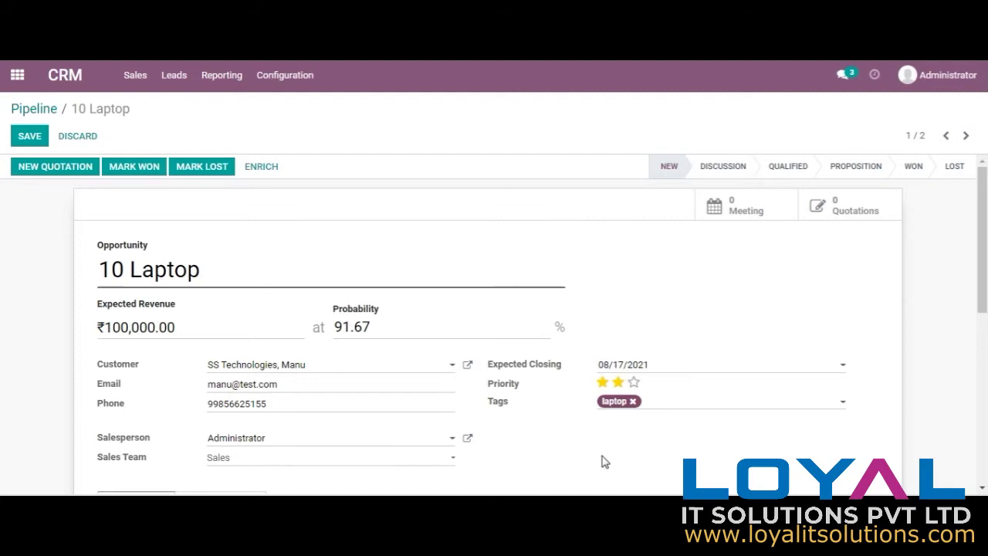
click(29, 135)
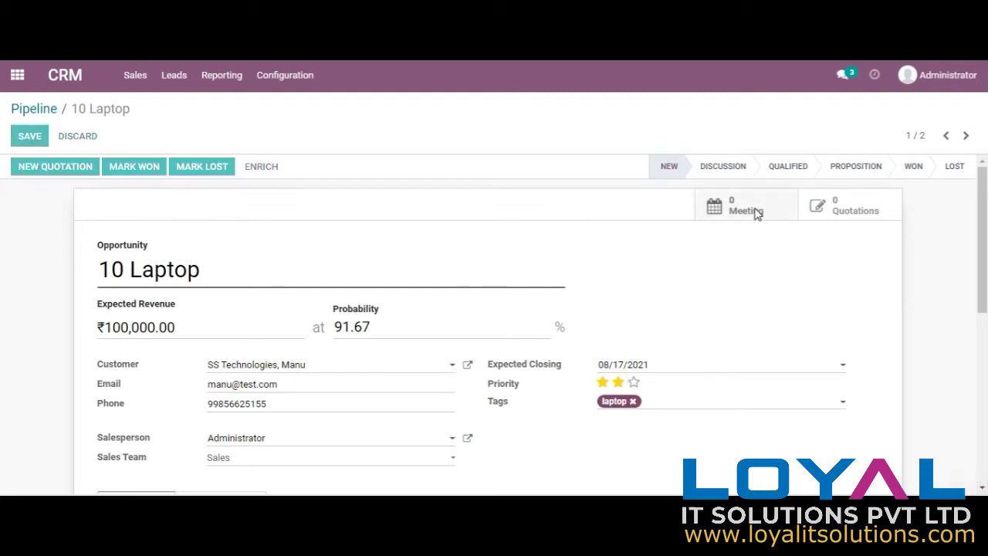
click(862, 210)
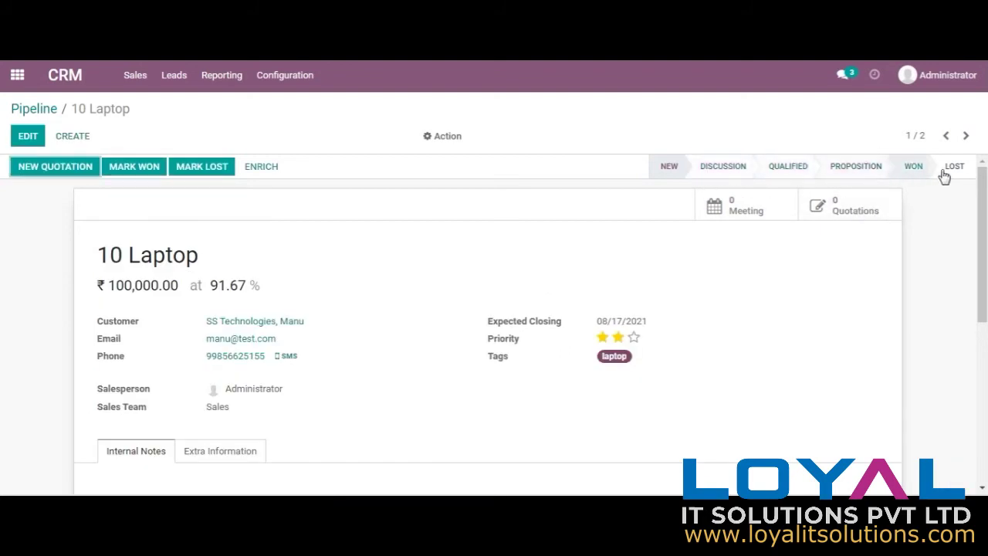
Step: Move 10 Laptop to Discussion, then reopen it from the pipeline card menu to view its history
click(735, 174)
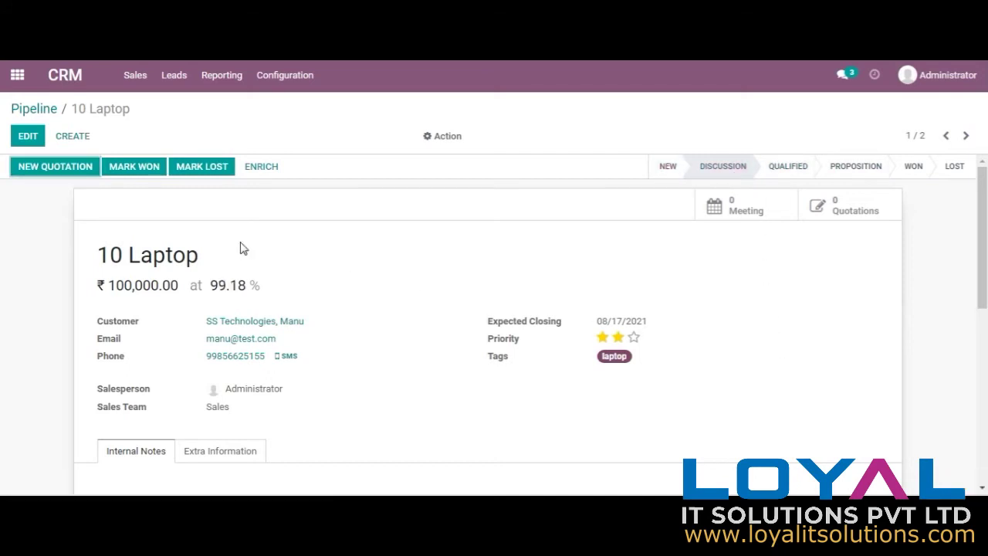
click(29, 109)
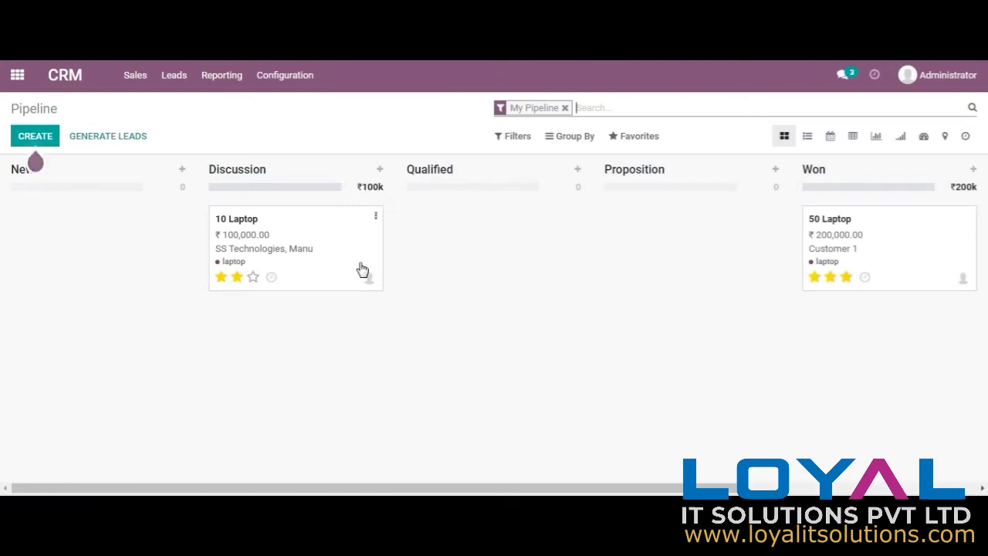
click(375, 217)
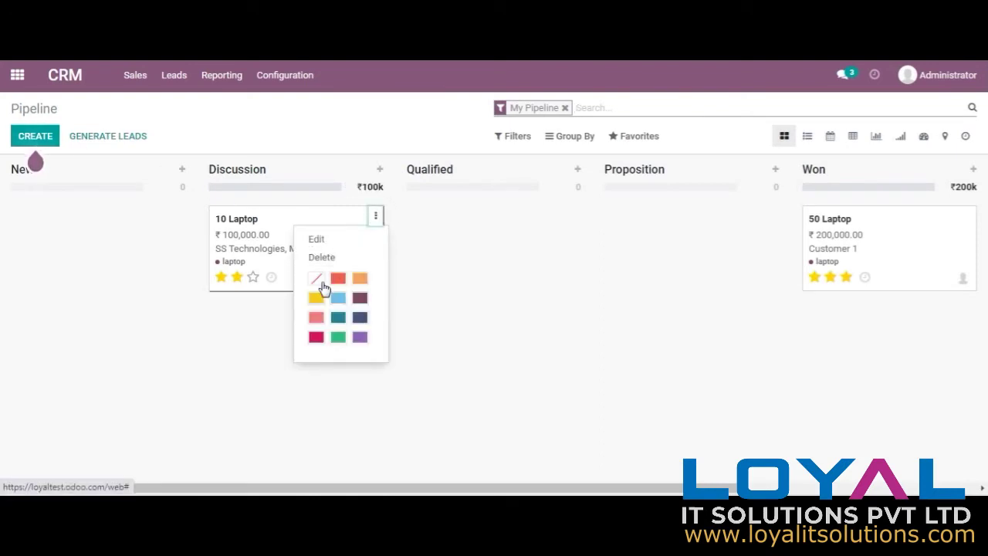
click(327, 240)
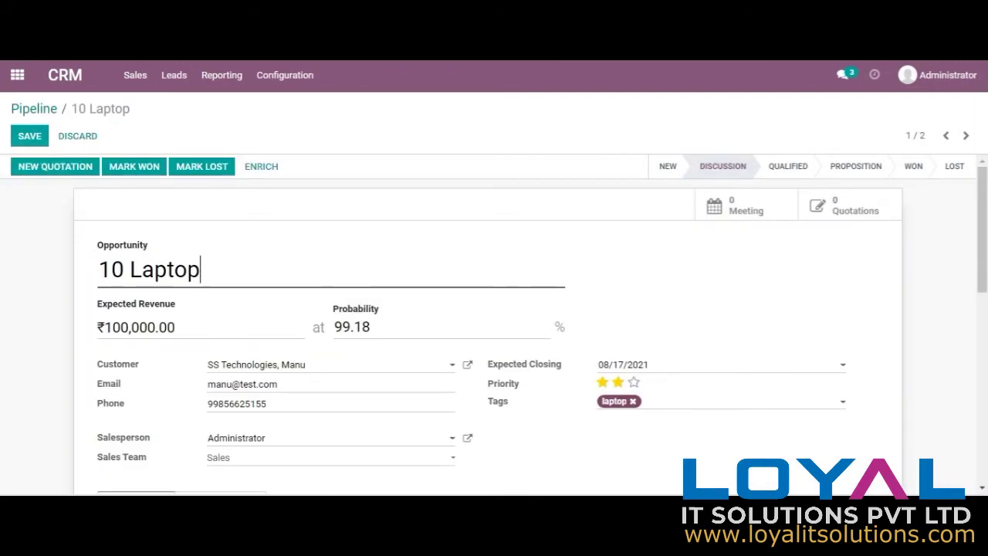
drag(980, 261, 983, 417)
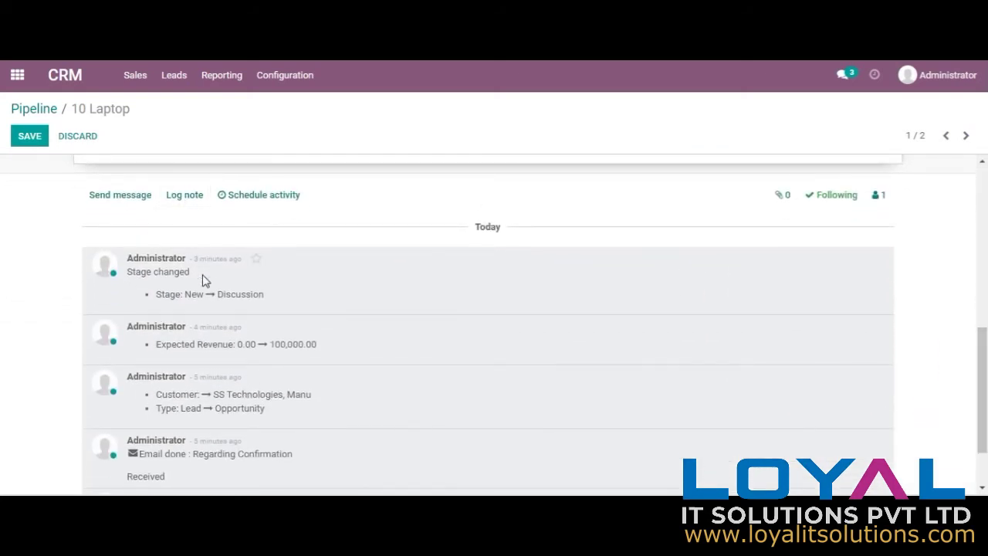
Step: Check the chatter's message, note and activity options, then drag 10 Laptop into Qualified
click(117, 200)
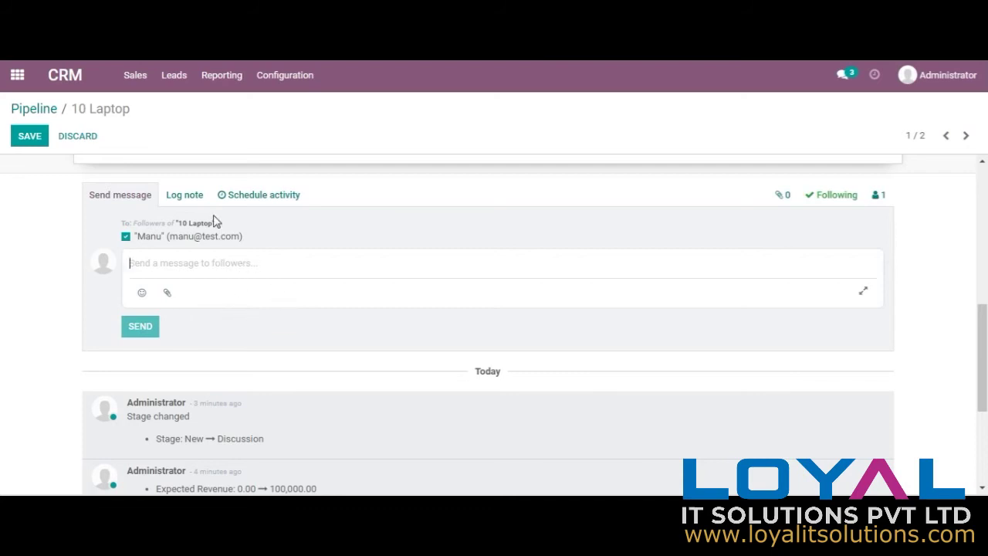
click(189, 197)
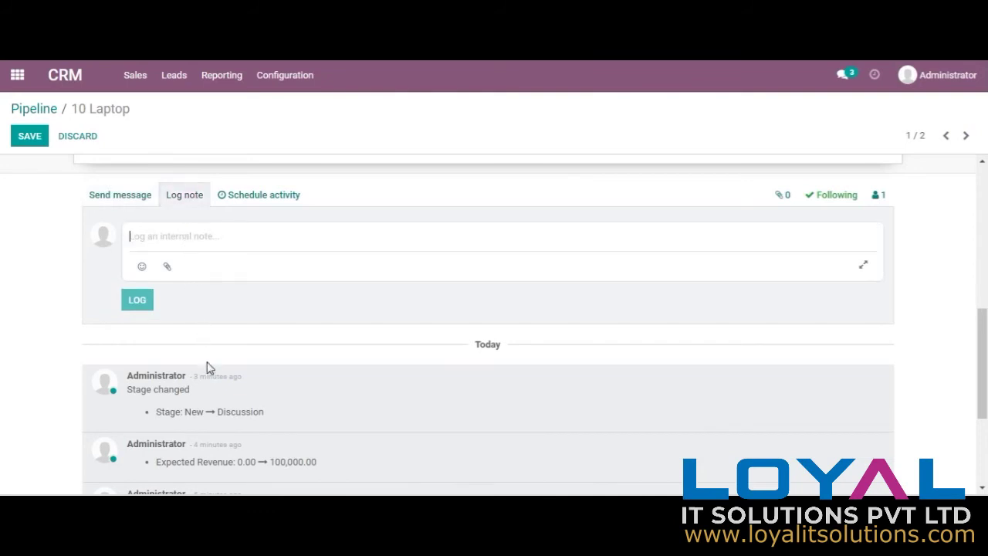
click(281, 196)
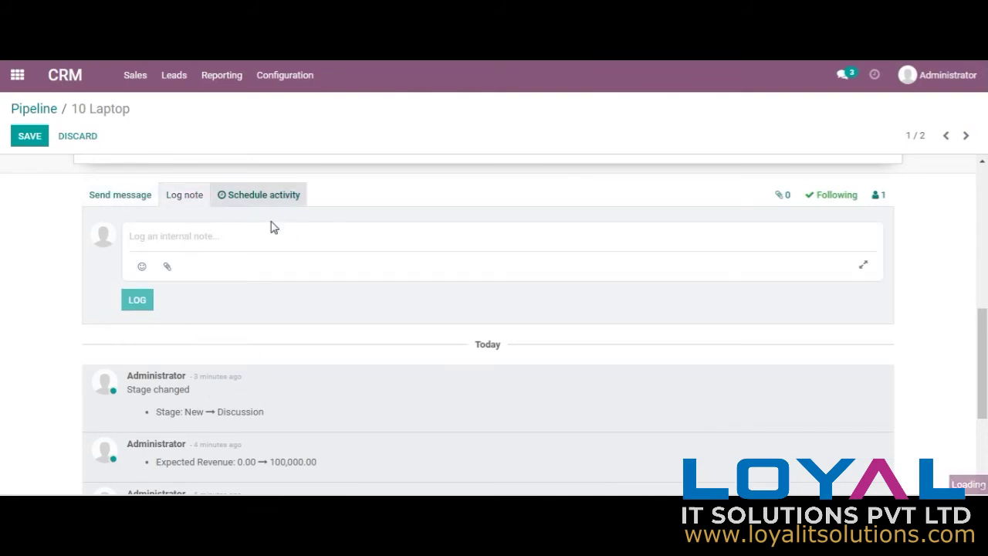
click(837, 91)
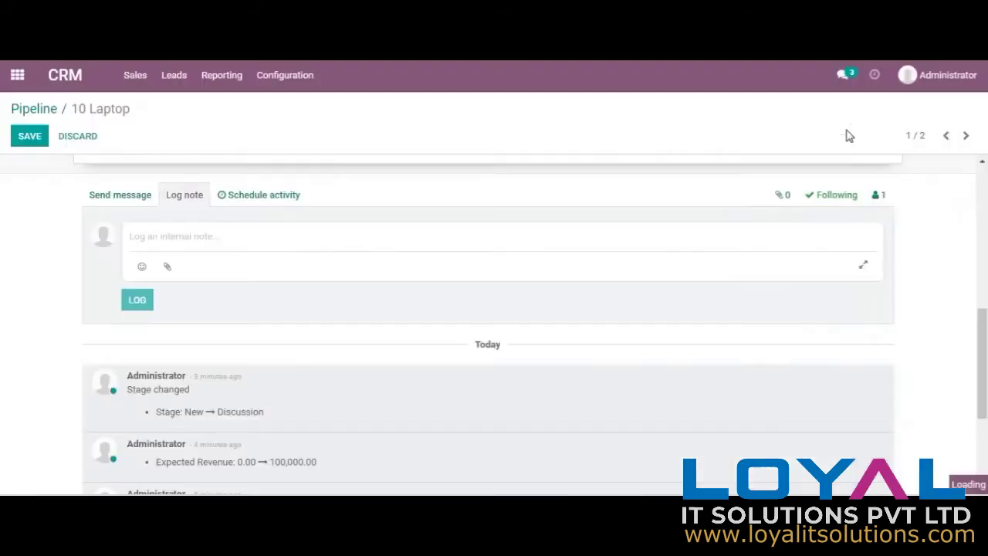
click(42, 115)
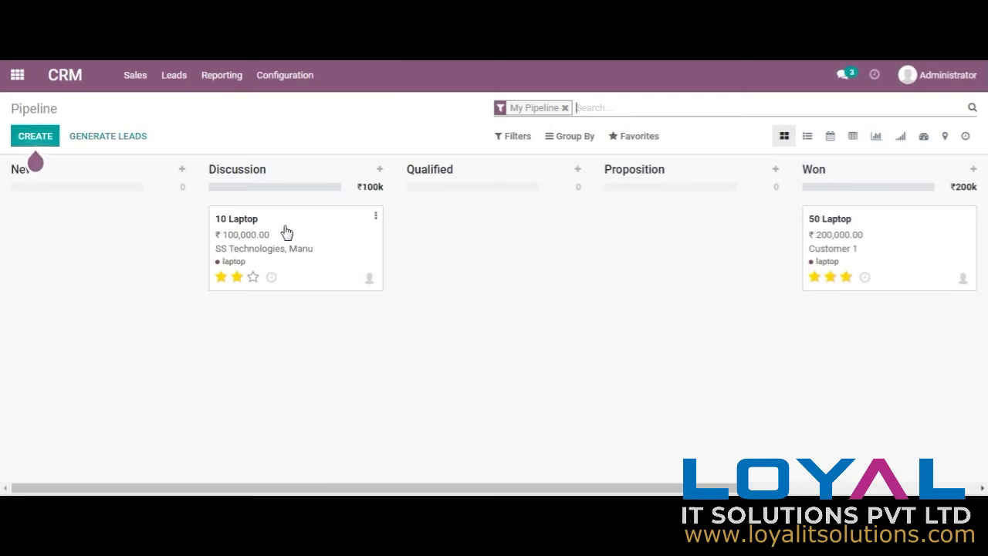
drag(277, 240, 477, 240)
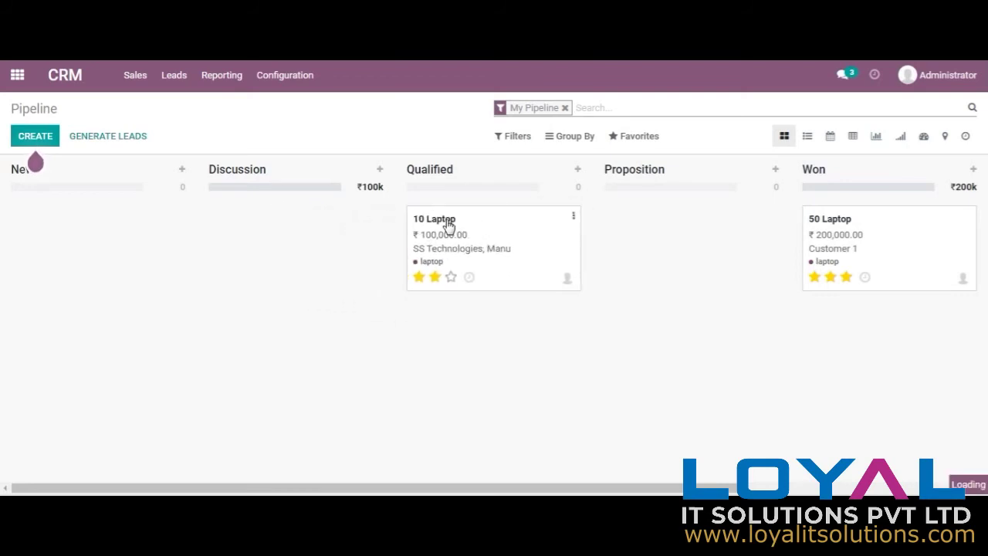
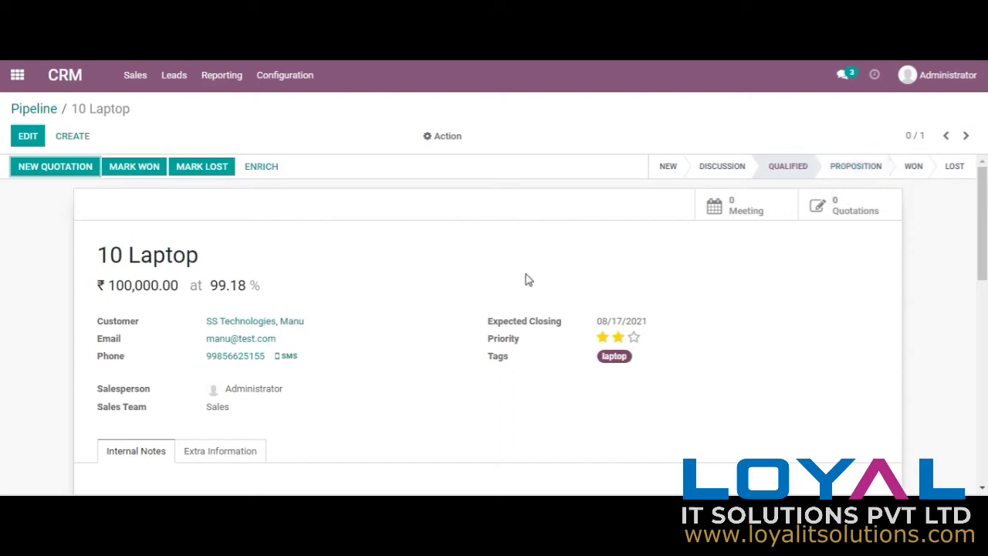
Step: Open the Pipeline analysis report and try its line and pie charts
click(210, 81)
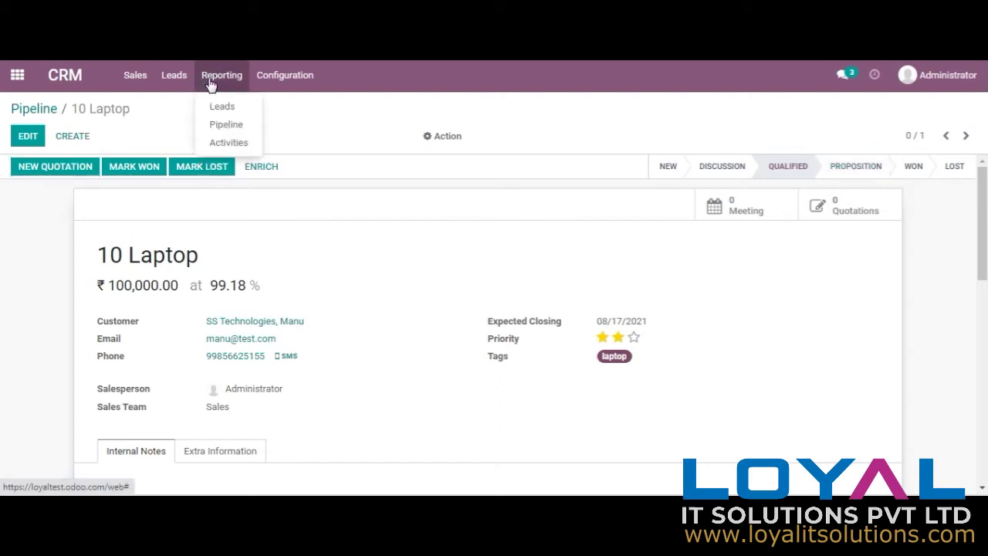
click(239, 126)
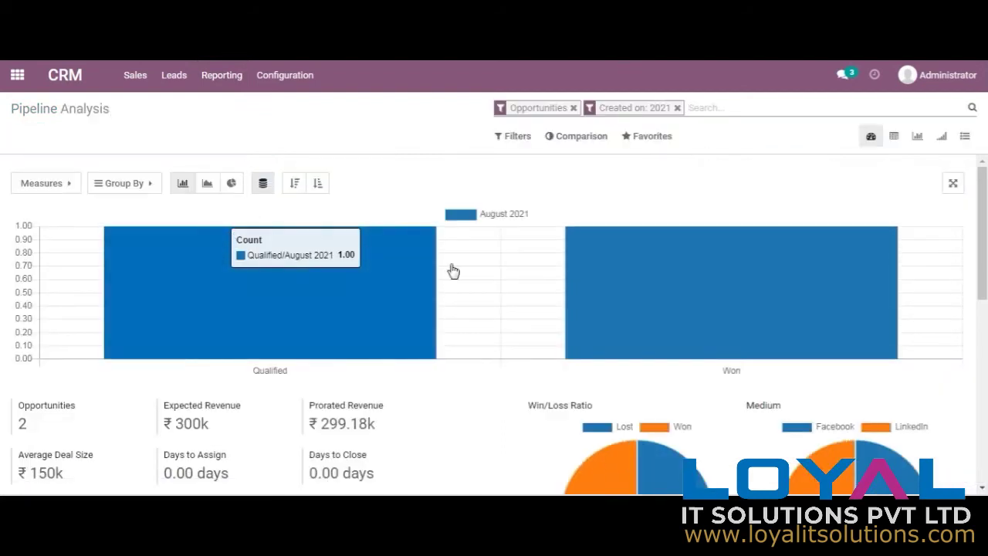
click(212, 187)
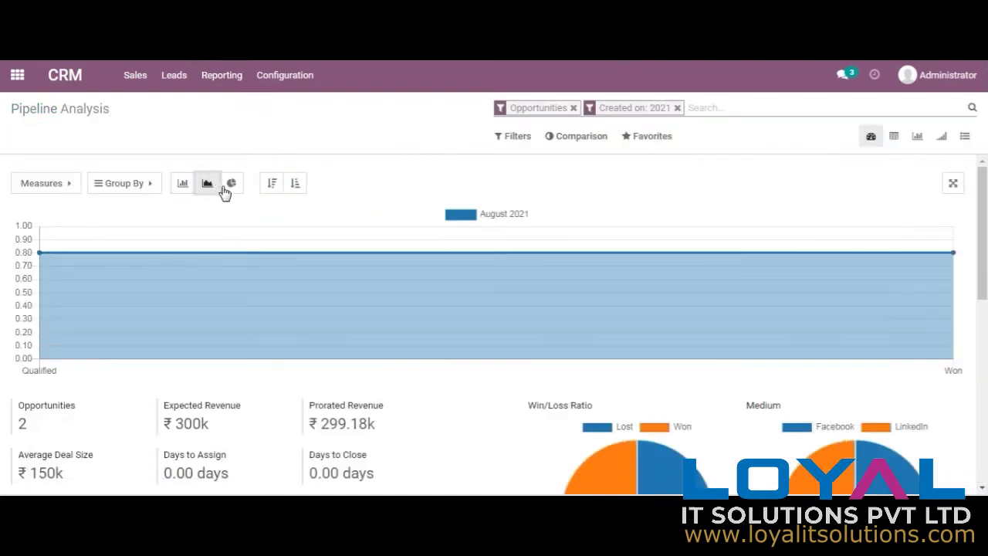
click(232, 189)
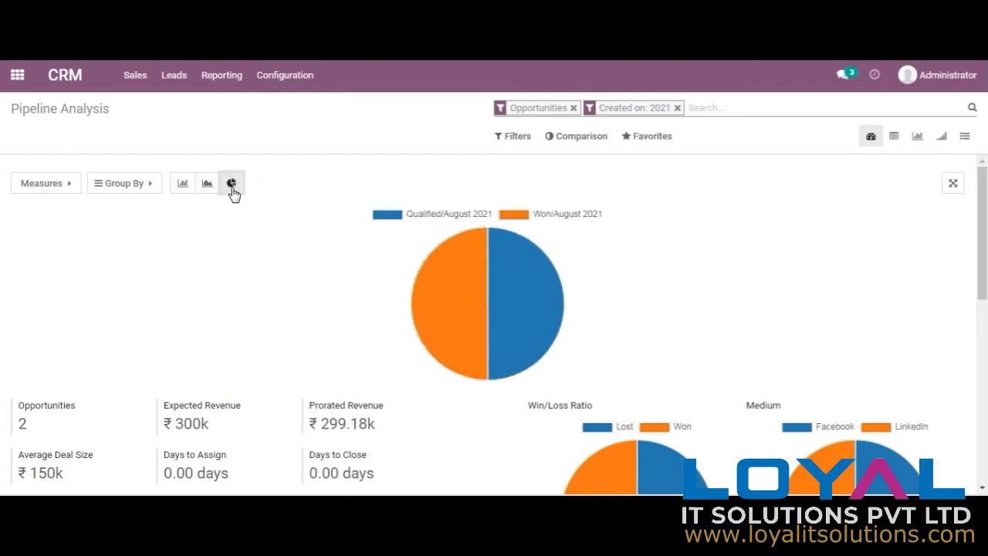
Step: Measure Expected Revenue grouped by Company Name, shown as a pivot table
click(46, 185)
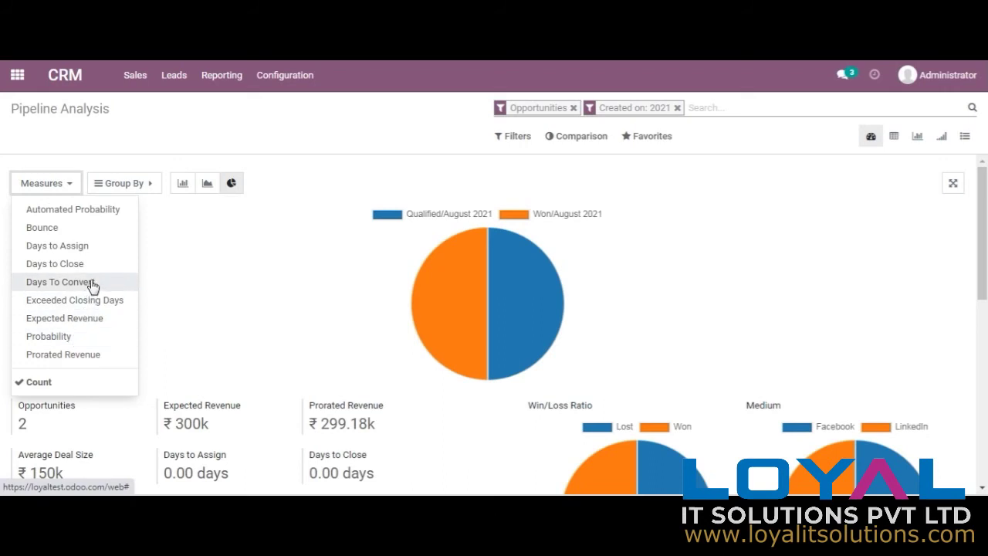
click(93, 320)
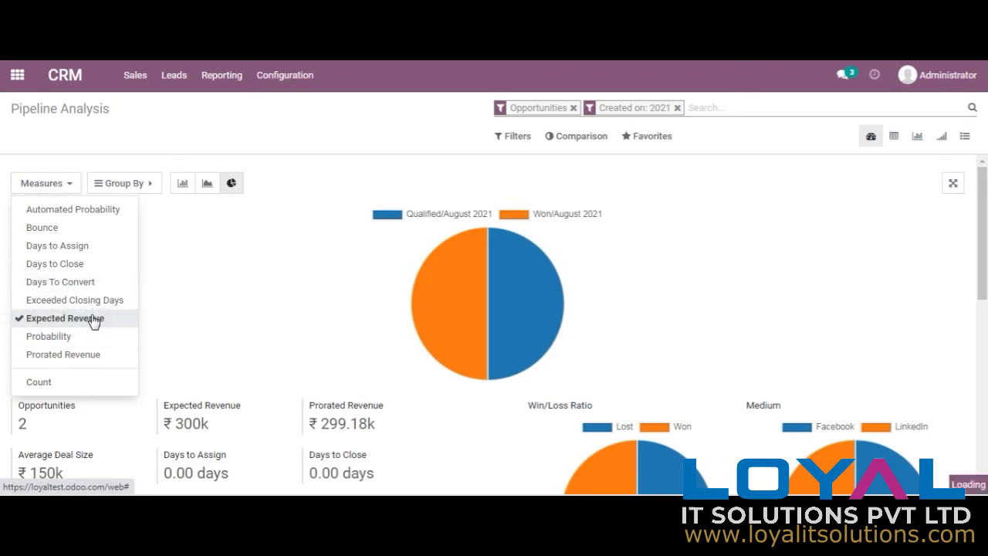
click(143, 184)
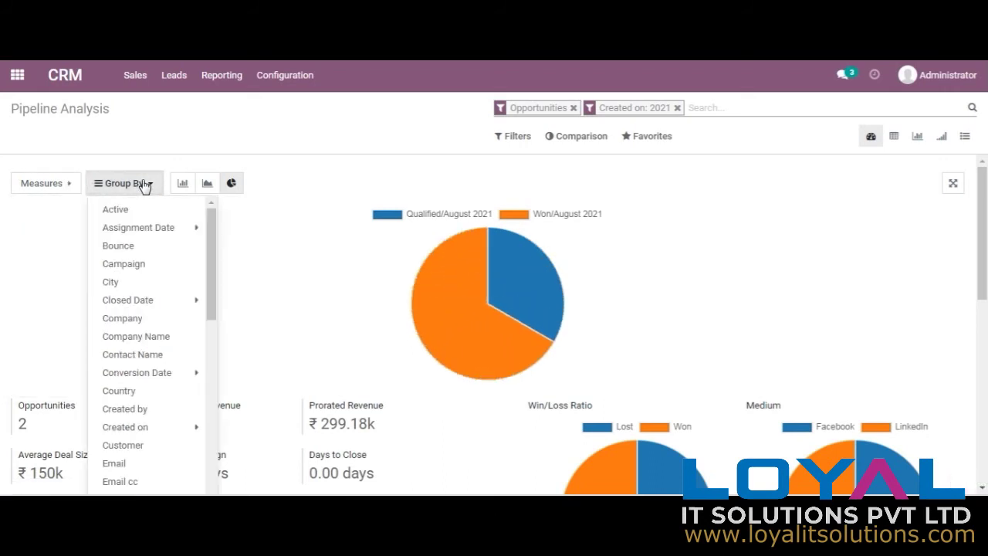
click(158, 339)
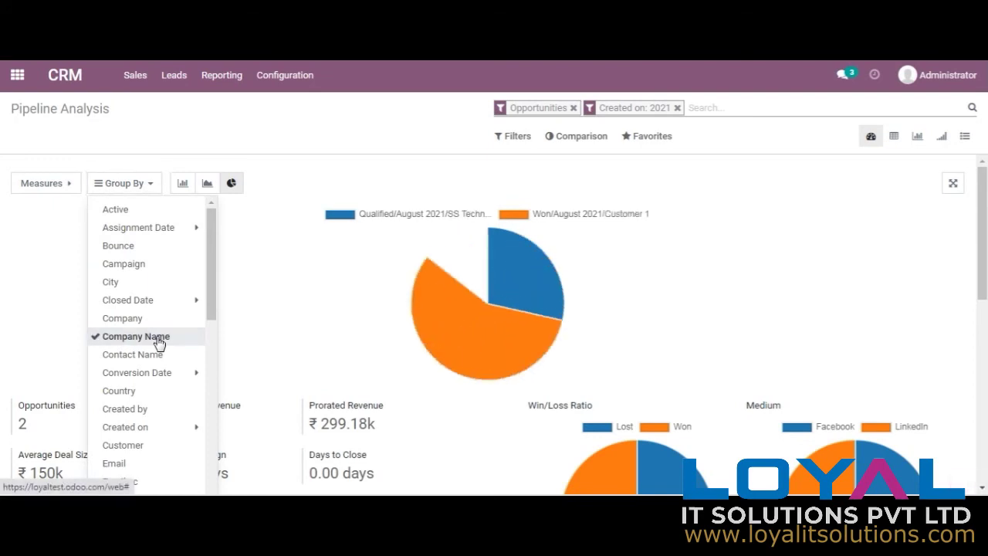
mouse_move(481, 316)
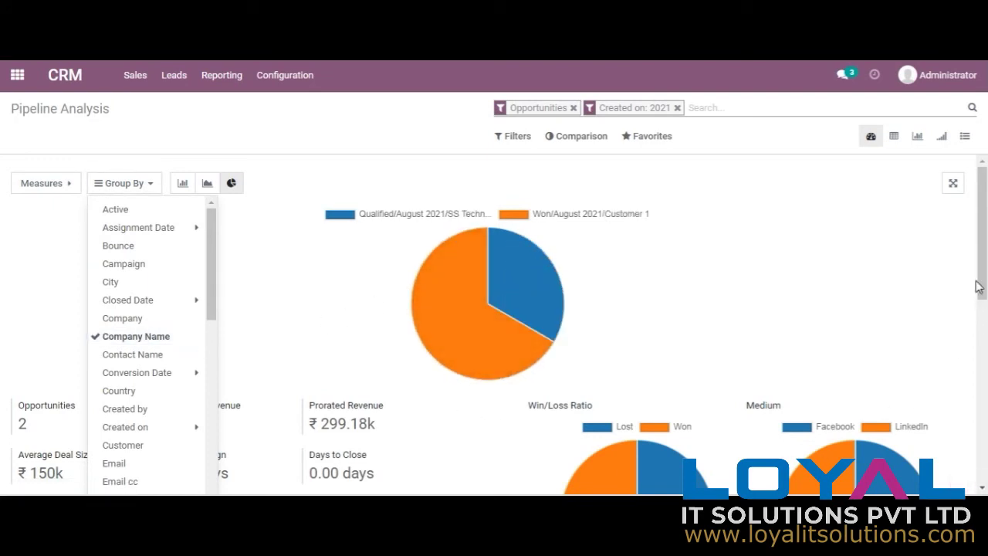
drag(979, 287, 979, 257)
click(788, 266)
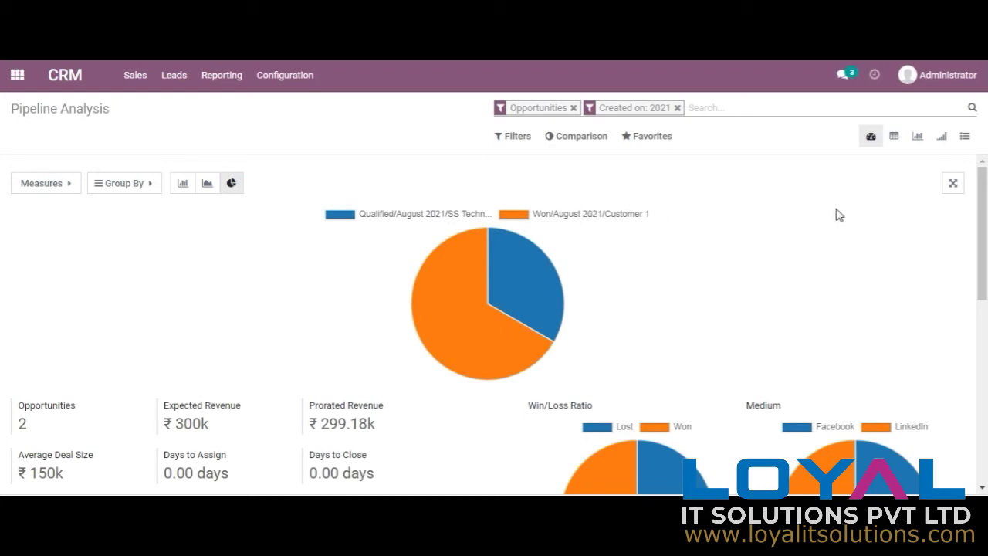
click(893, 143)
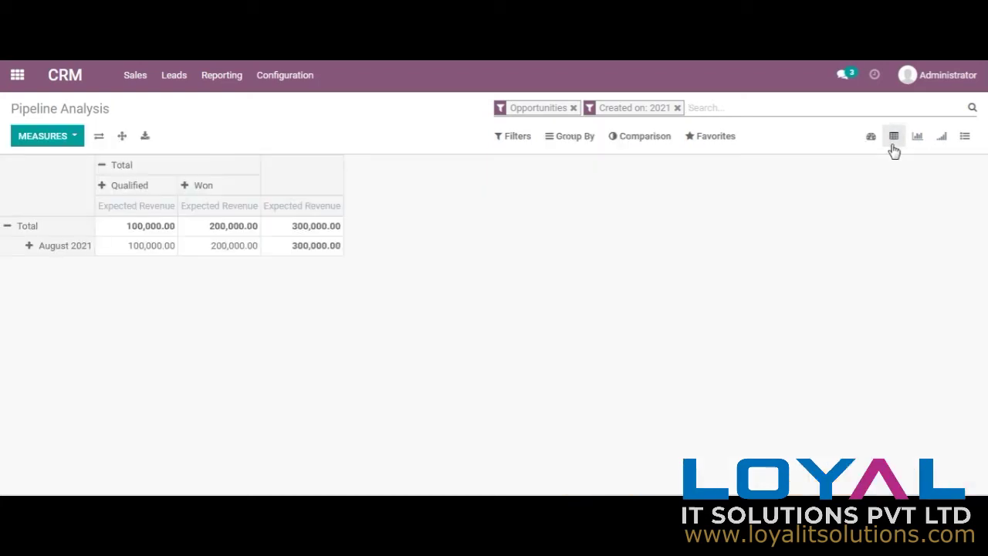
Step: Break the August 2021 pivot row down by Company, then by Contact Name
click(71, 251)
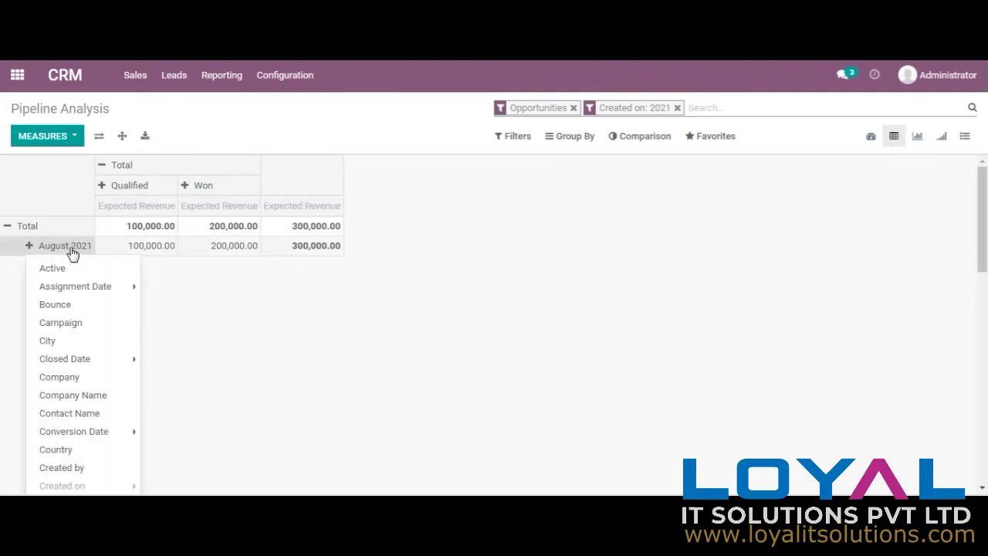
click(71, 385)
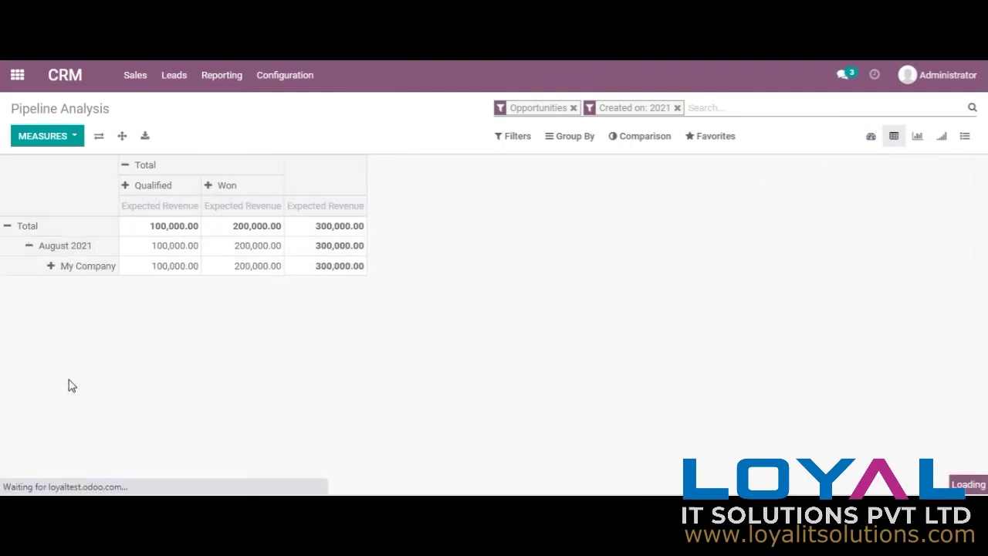
click(72, 252)
click(72, 254)
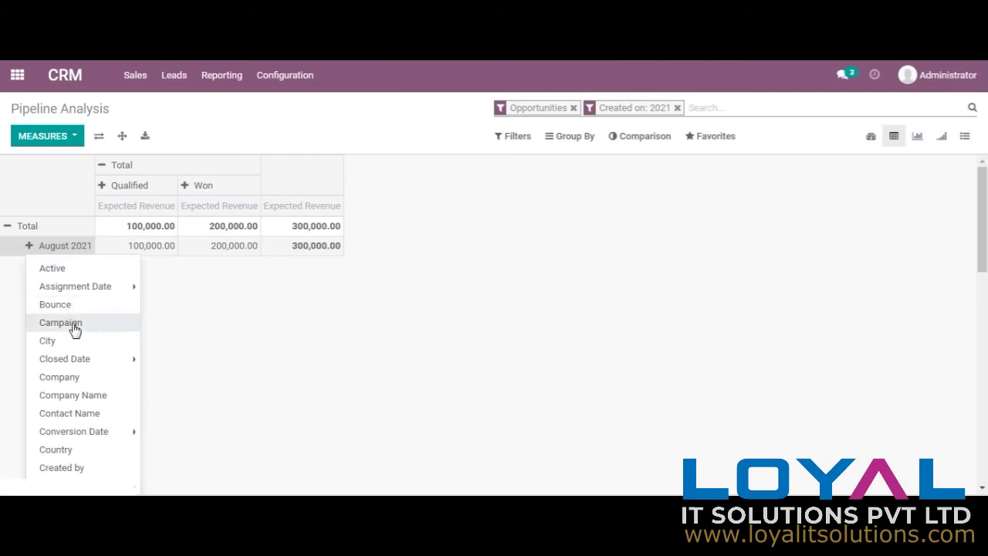
click(88, 415)
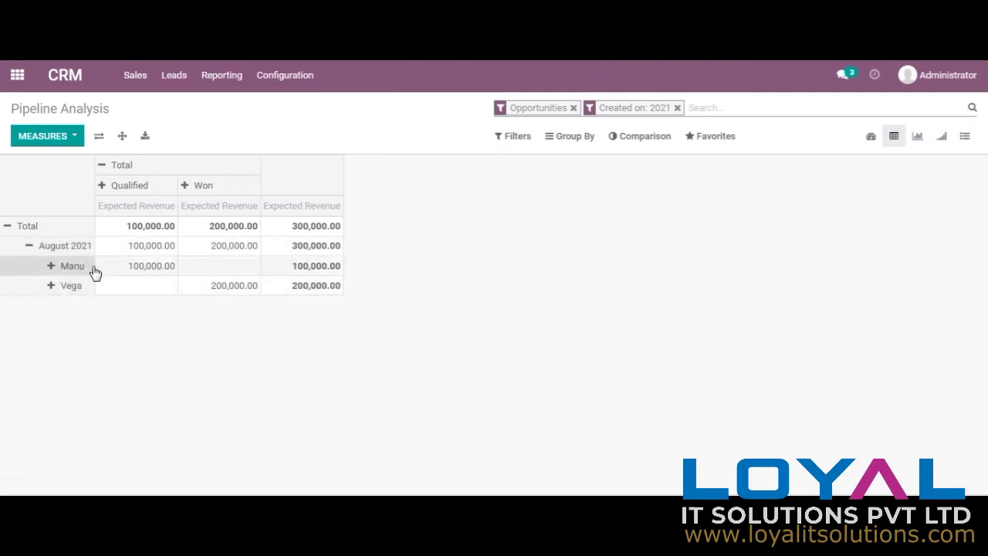
Step: Group the analysis by Campaign and display it as a graph
click(578, 137)
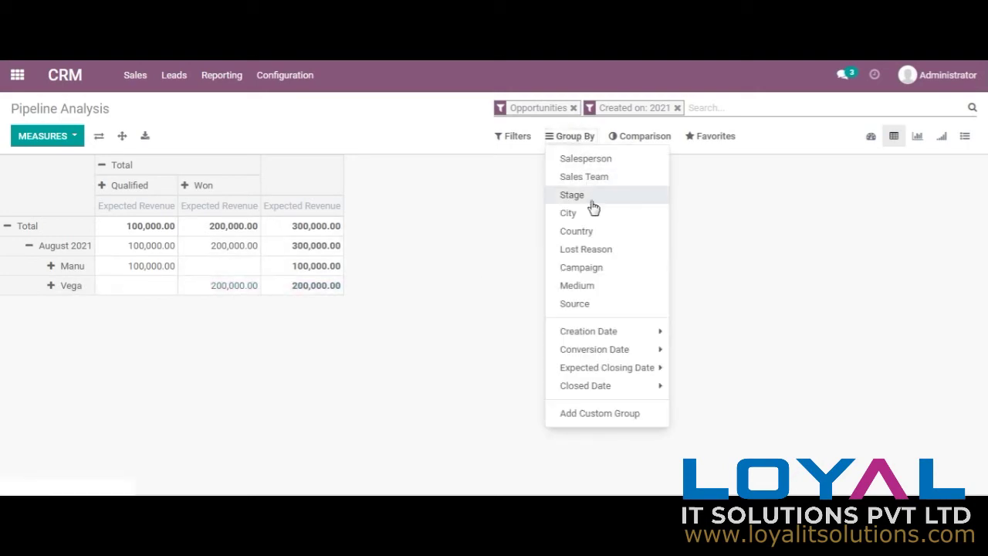
click(597, 270)
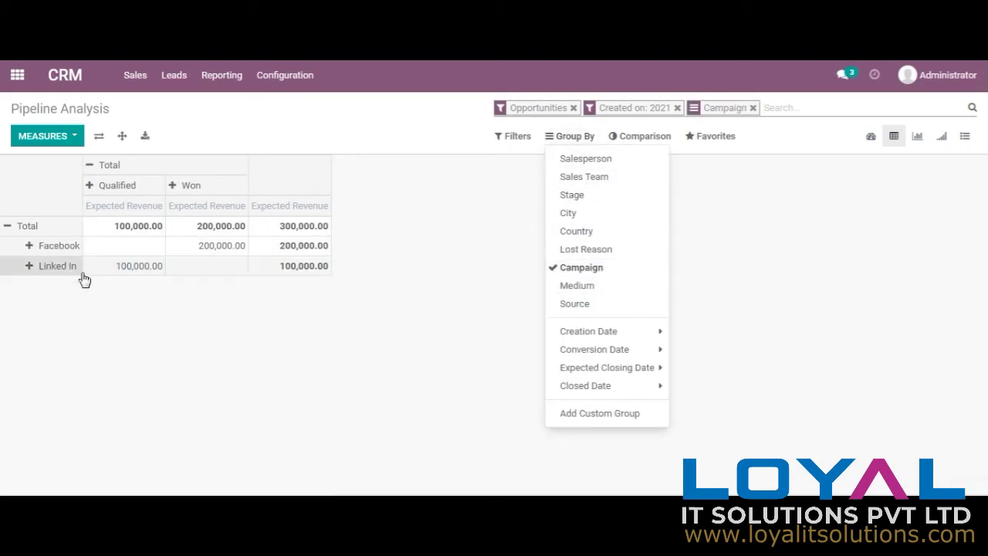
click(494, 332)
click(919, 137)
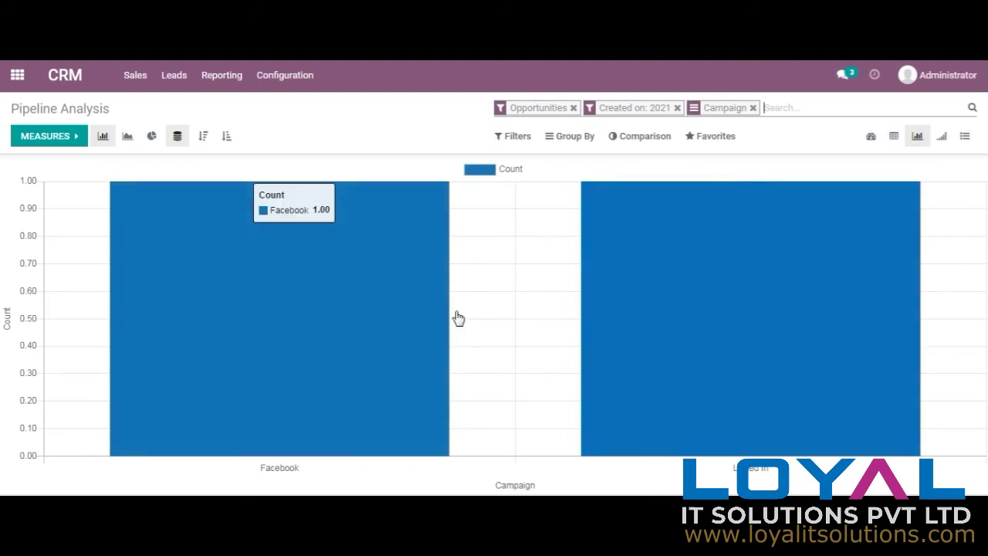
Step: Cycle the campaign counts through pie, line and bar charts
click(157, 139)
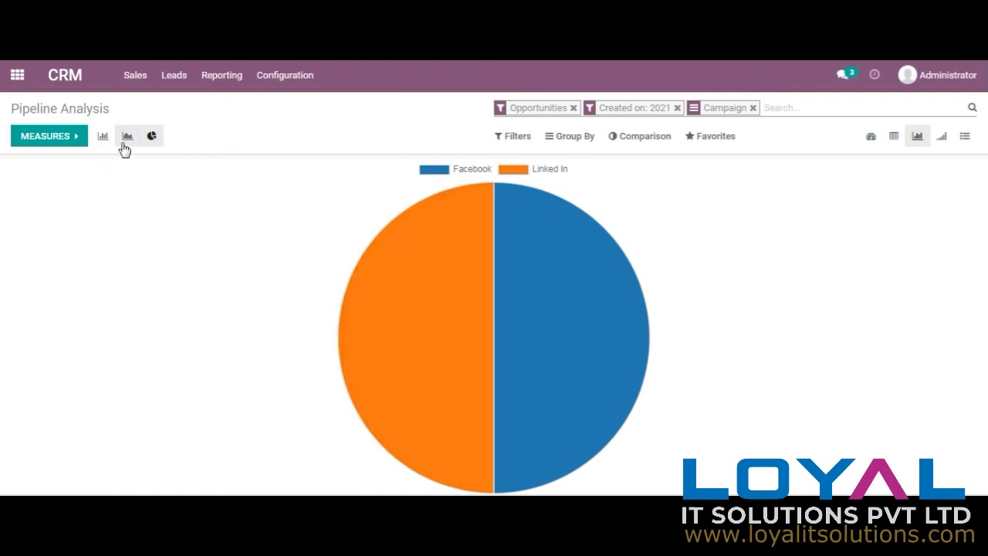
click(124, 144)
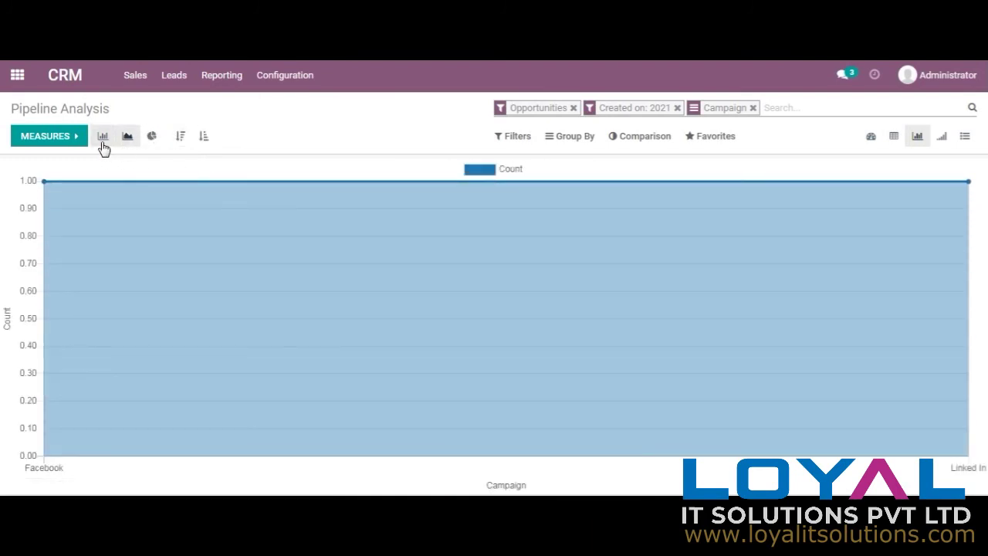
click(104, 145)
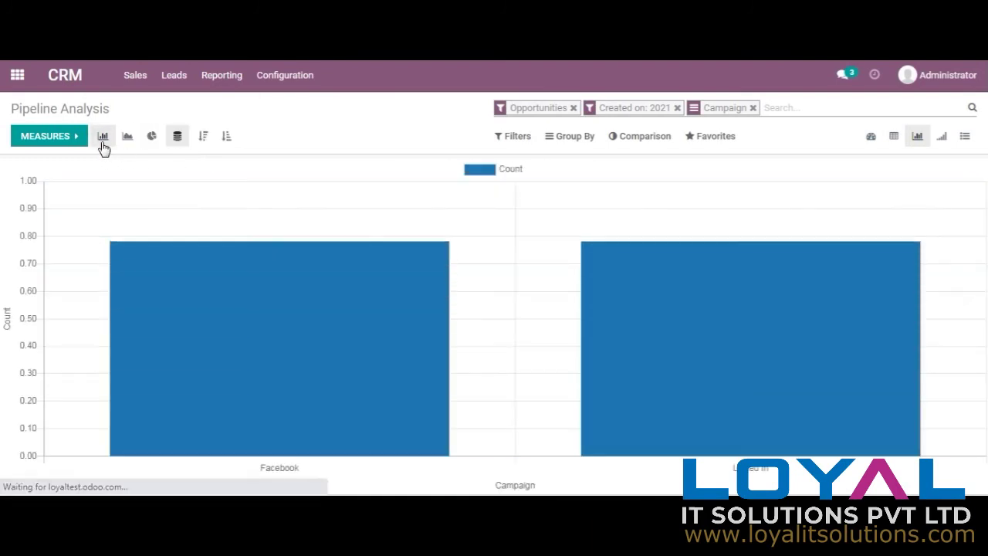
Step: Remove the Created on: 2021 filter and Campaign grouping, then switch to the closing-date cohort view
click(587, 141)
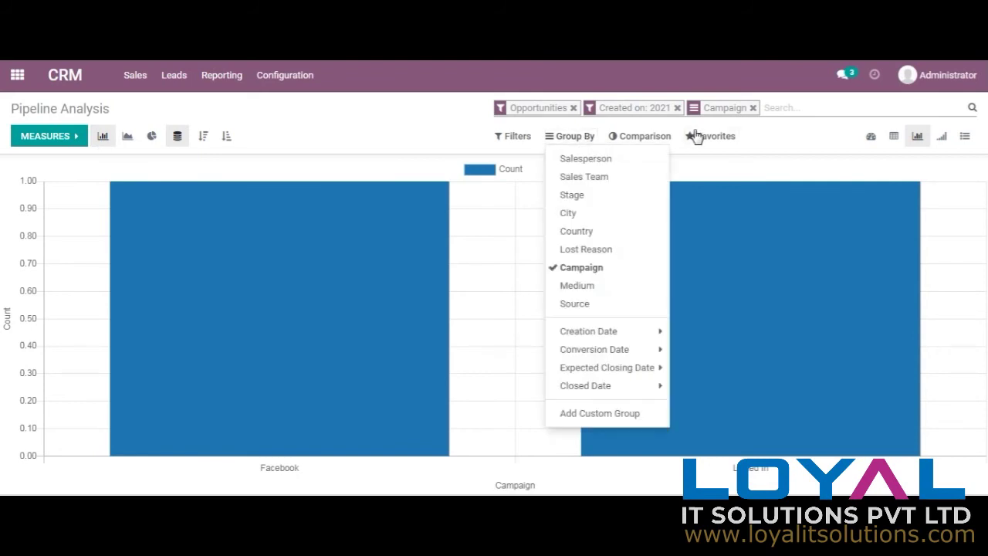
click(678, 109)
click(650, 108)
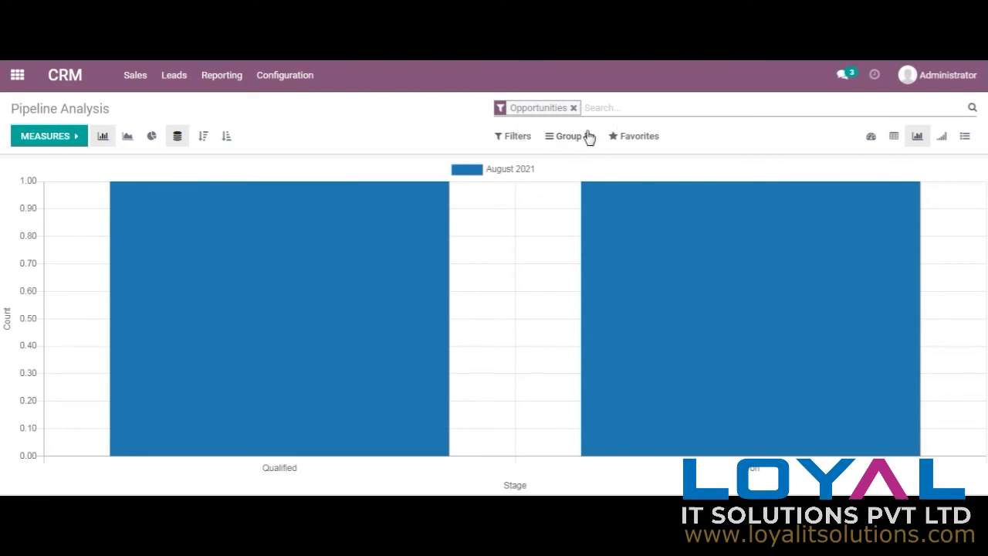
click(943, 139)
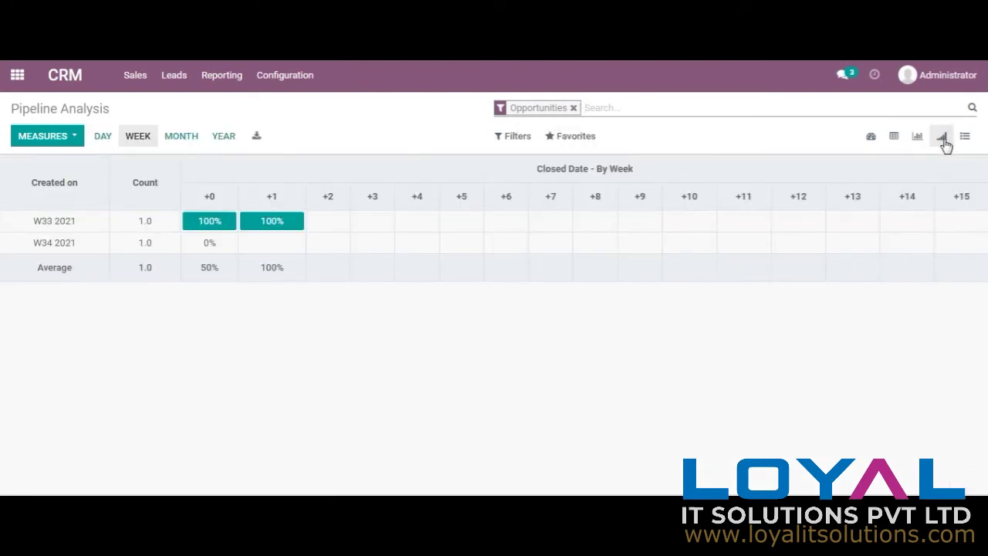
Step: List the opportunities, then return to the Pipeline board and colour the 10 Laptop card green
click(967, 144)
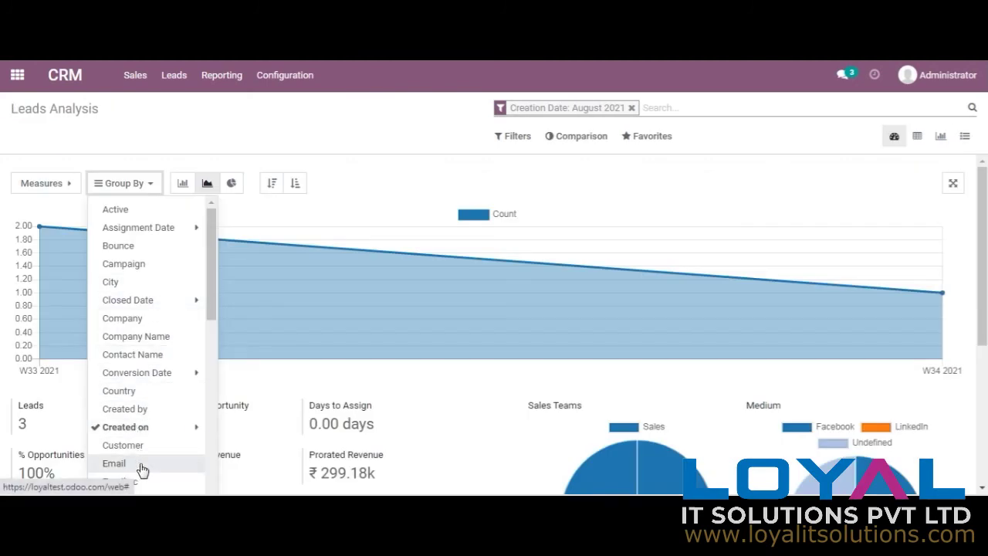
click(73, 90)
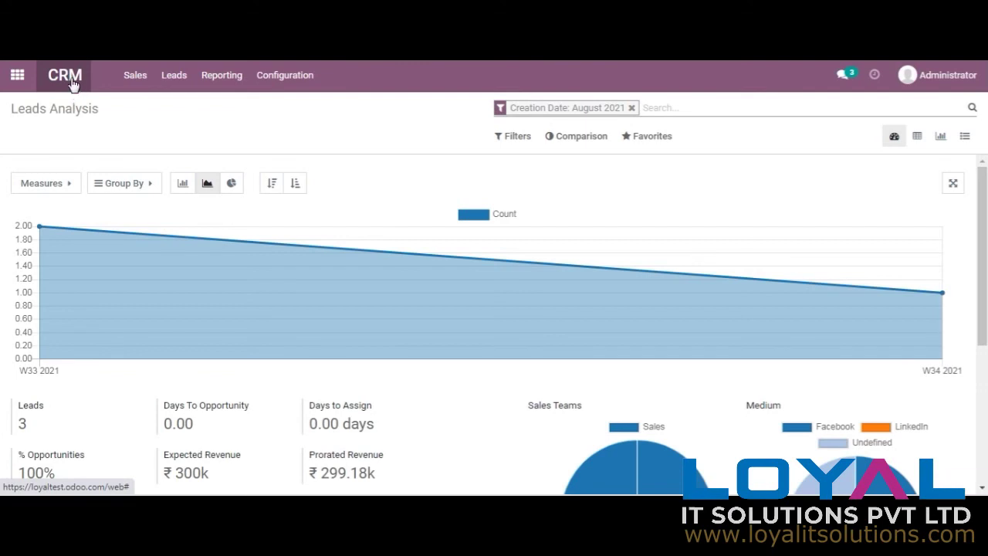
mouse_move(574, 223)
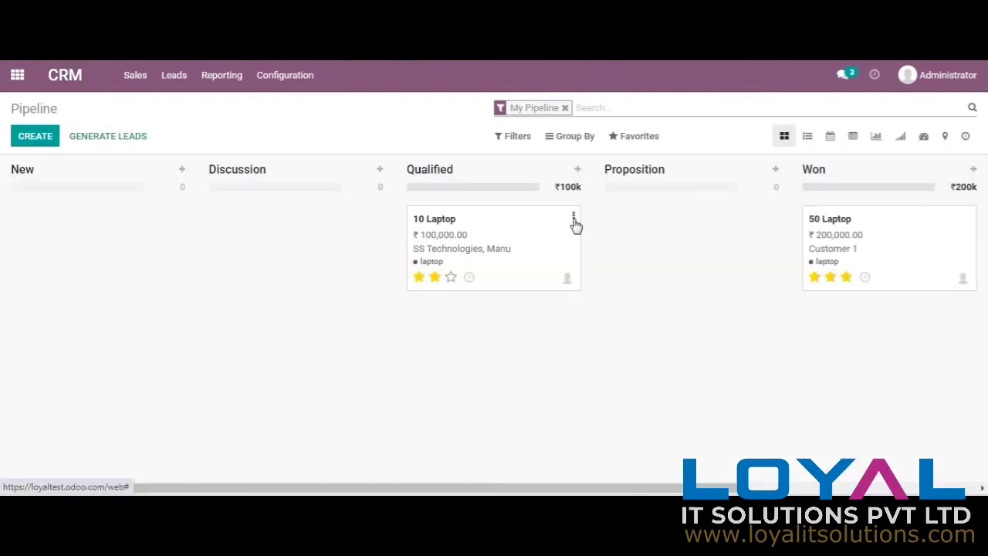
click(574, 220)
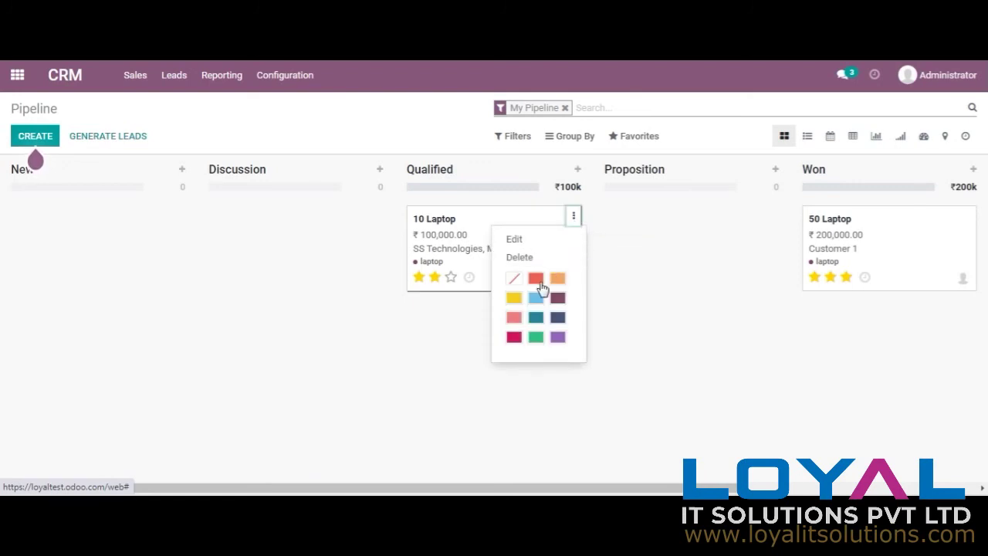
click(536, 337)
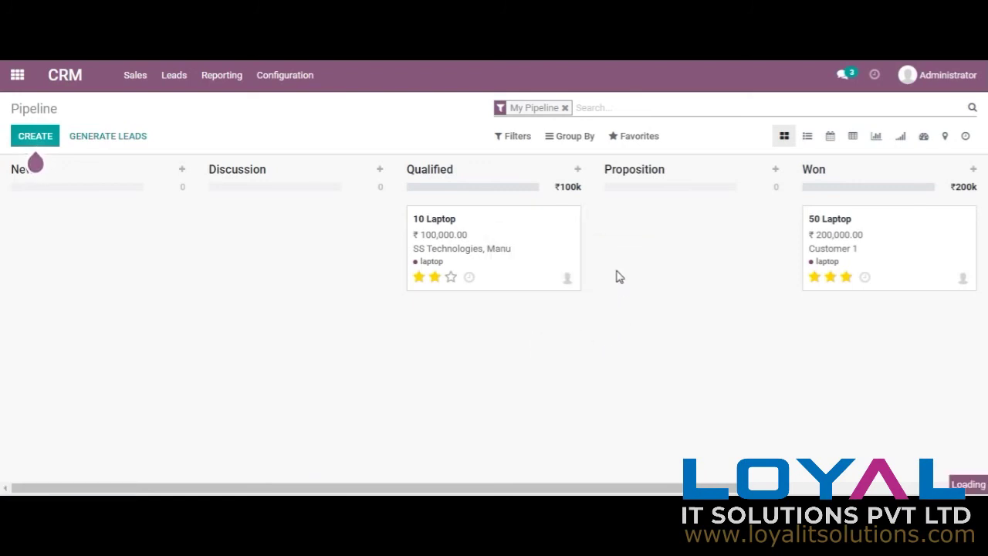
Step: Open the Sales Teams setup under CRM Configuration
click(305, 87)
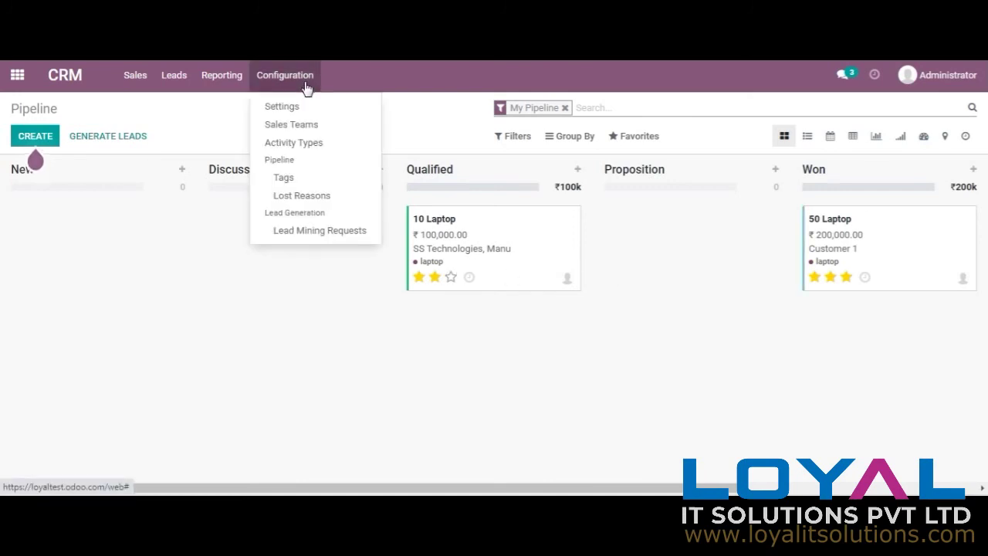
click(315, 128)
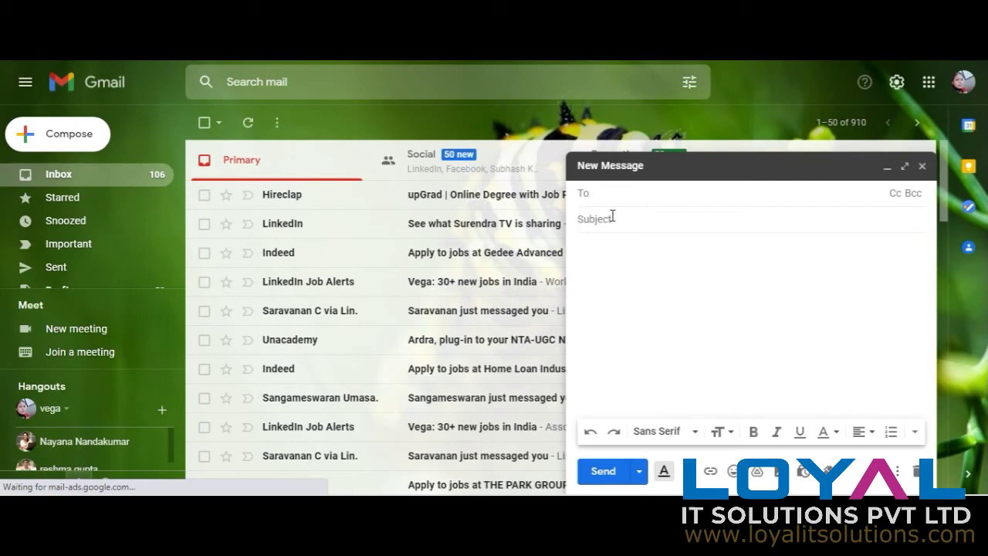
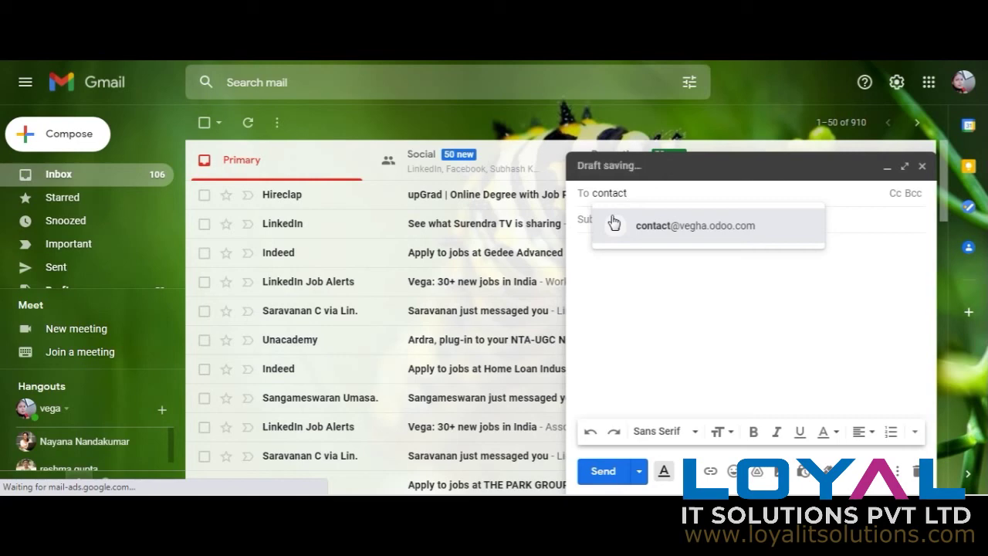
Step: Email the CRM's incoming lead alias with subject '100 Chairs' and body 'Please provide Details'
click(600, 220)
text(1)
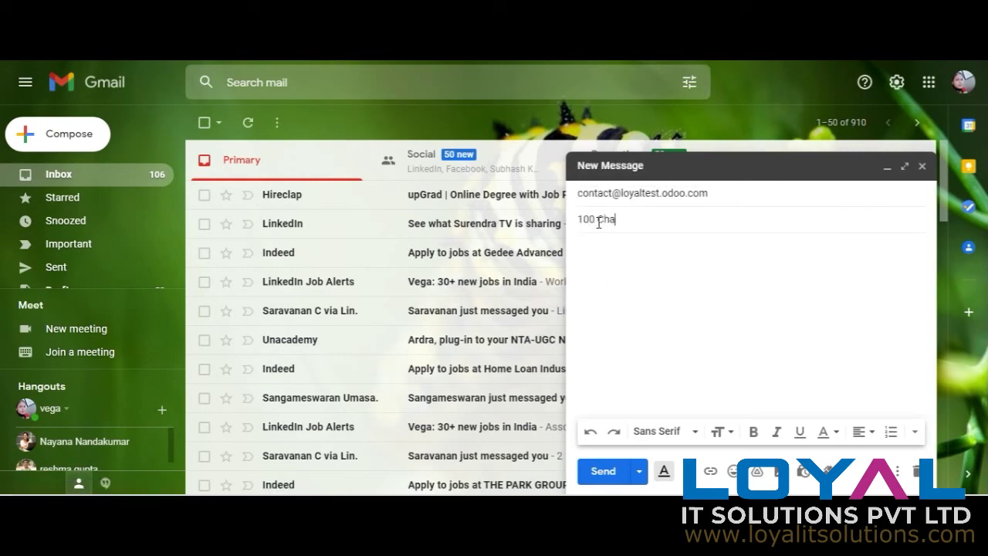
click(611, 246)
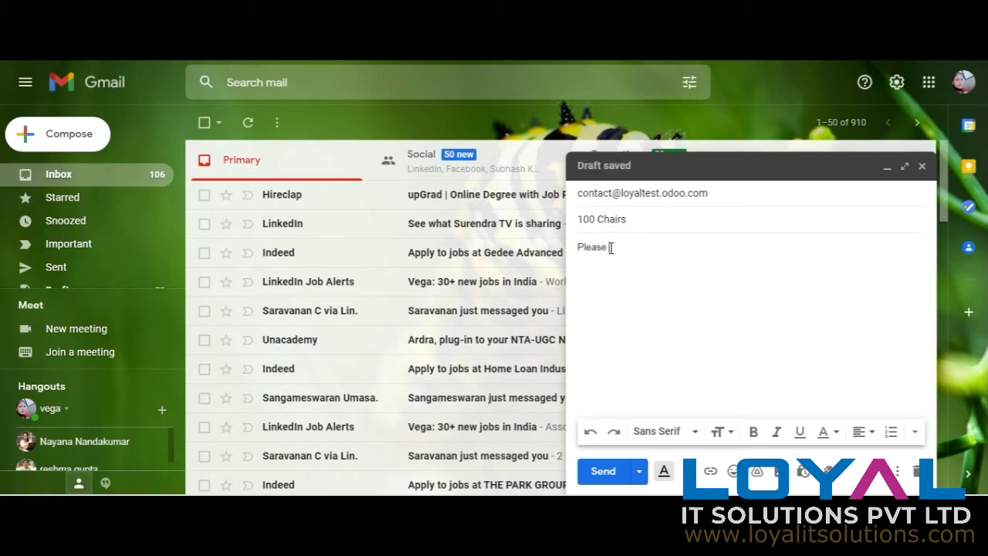
key(BackSpace)
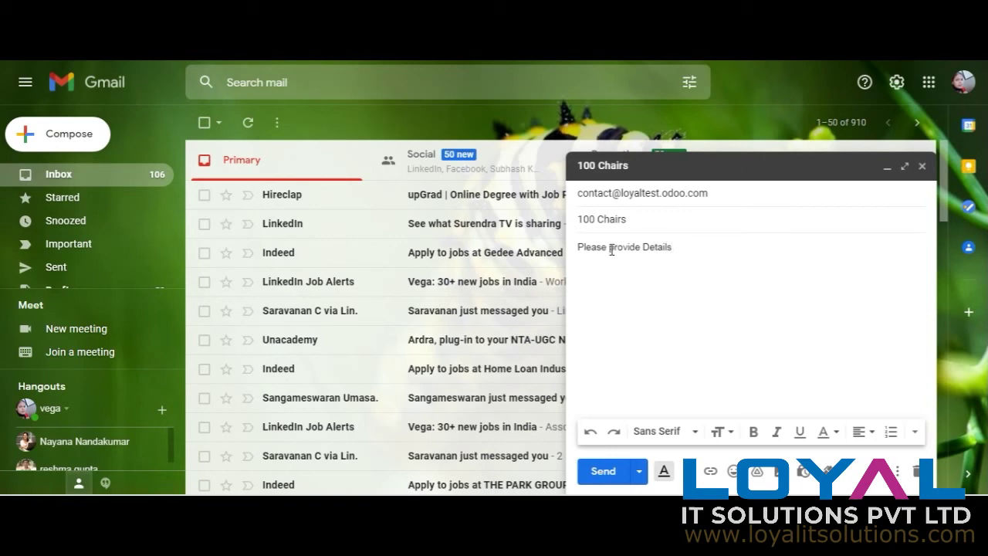
click(595, 472)
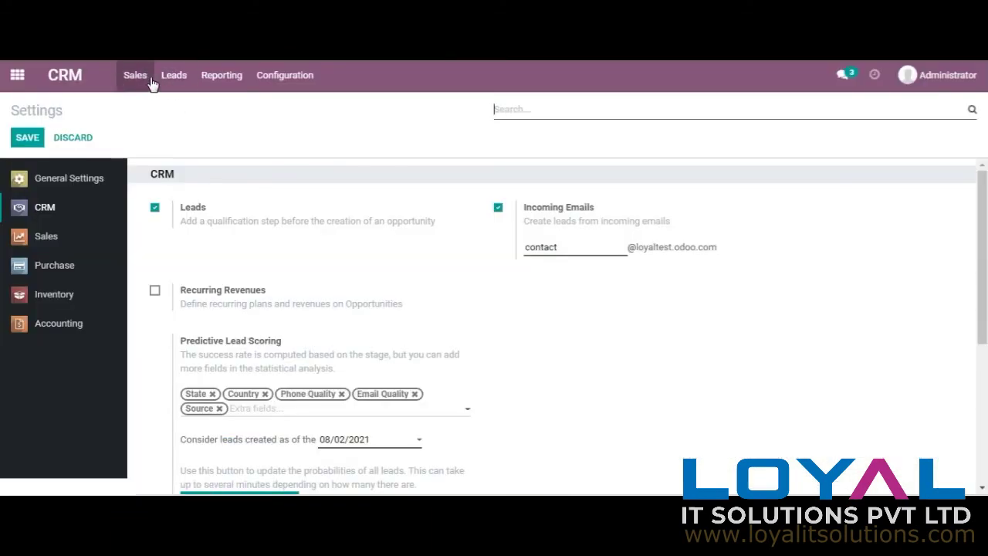
Step: Find the 100 Chairs lead in the Leads kanban, open it and review its chatter
click(169, 80)
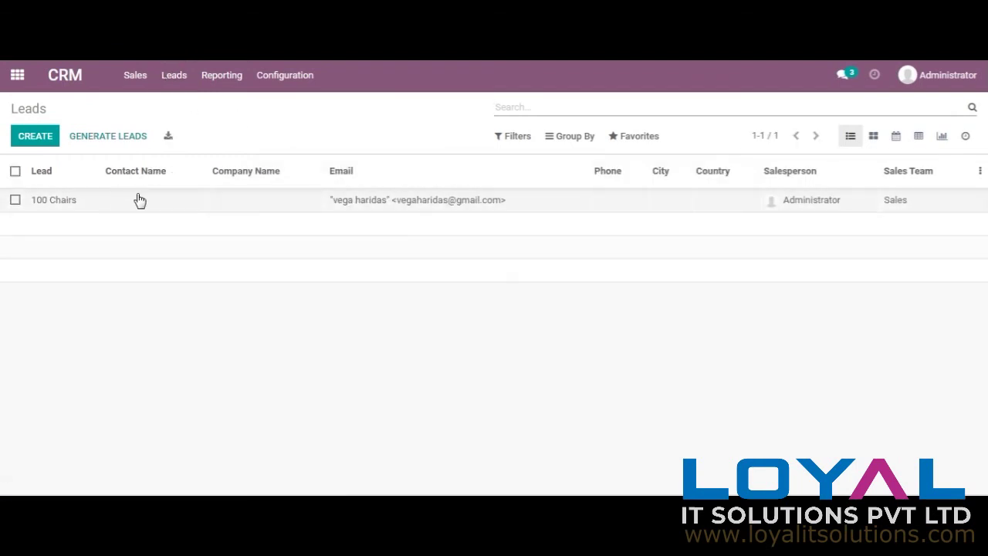
click(867, 139)
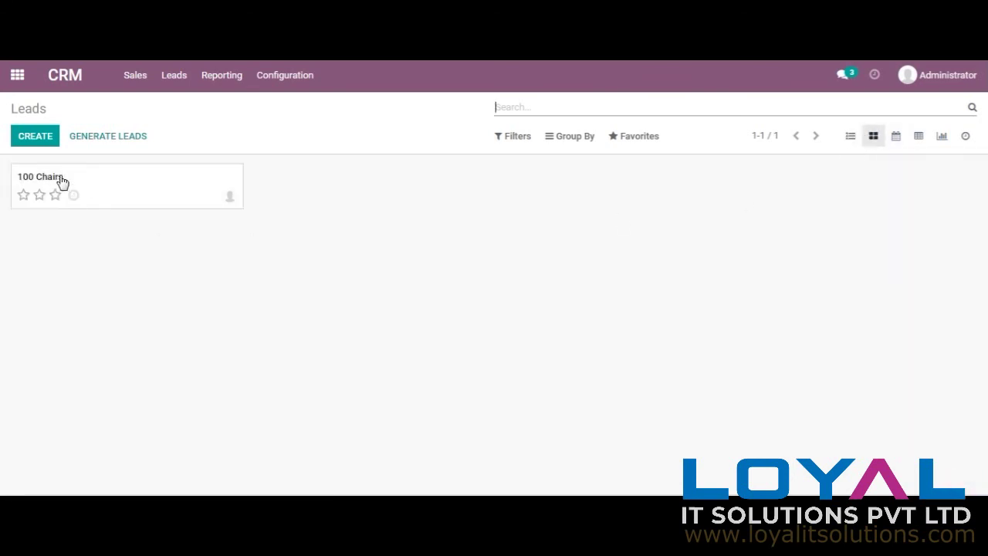
click(63, 184)
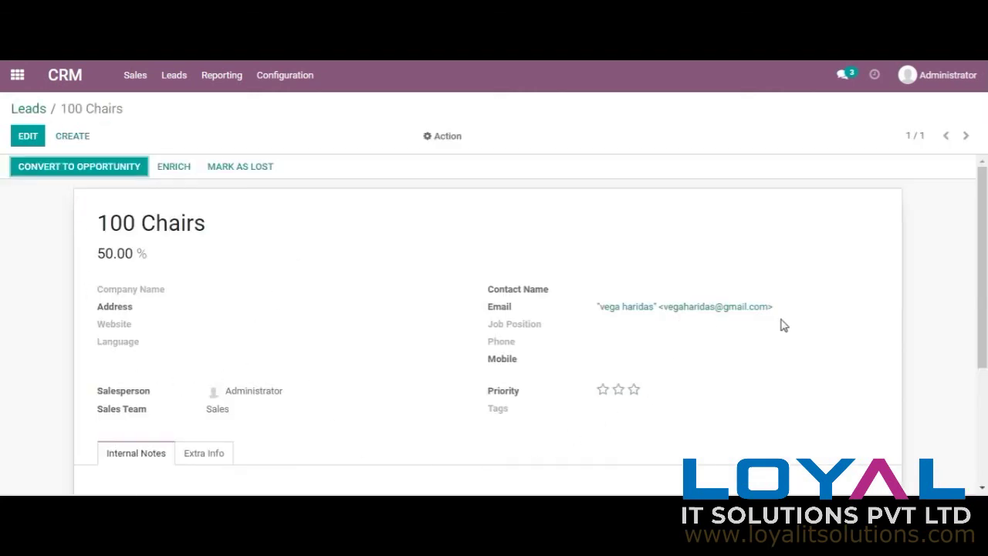
drag(985, 317, 985, 424)
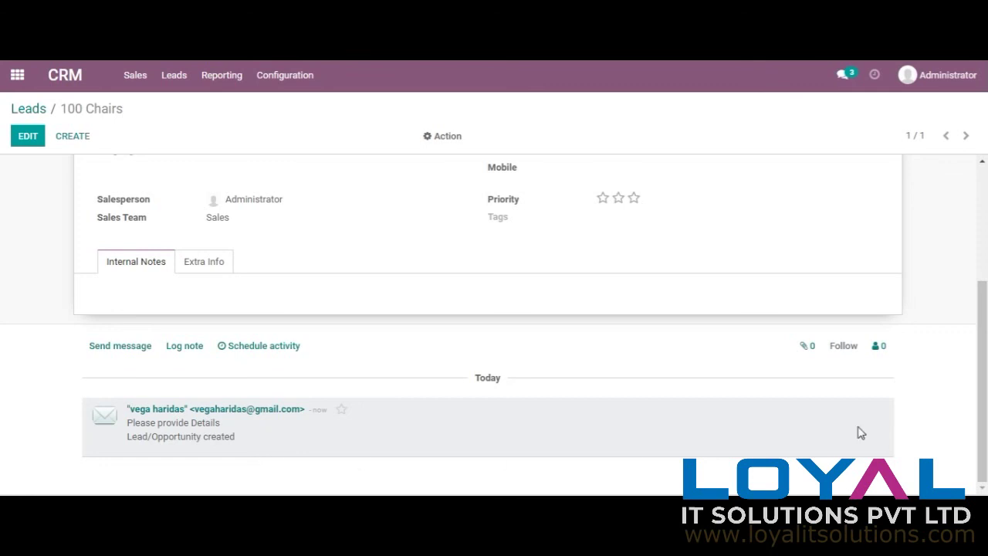
drag(983, 313, 982, 198)
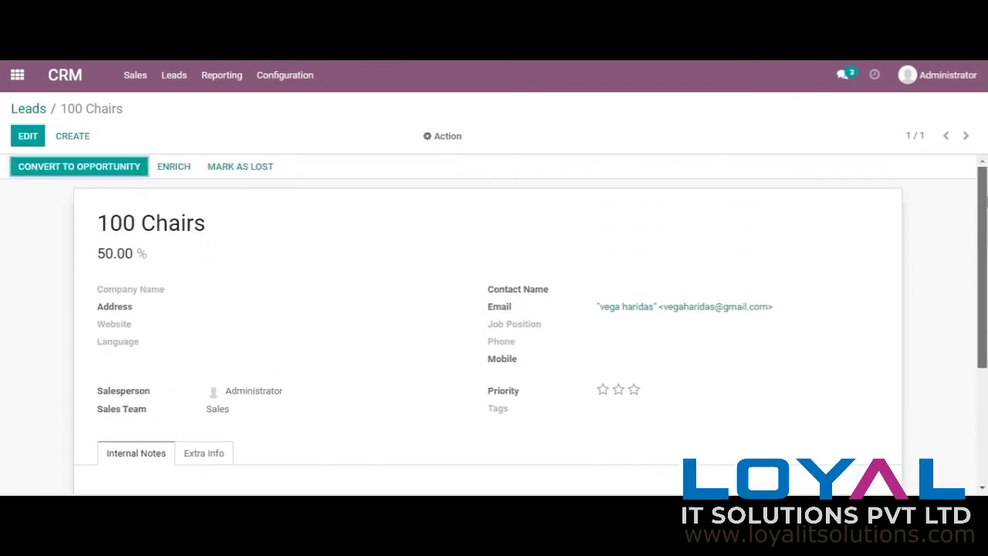
click(45, 168)
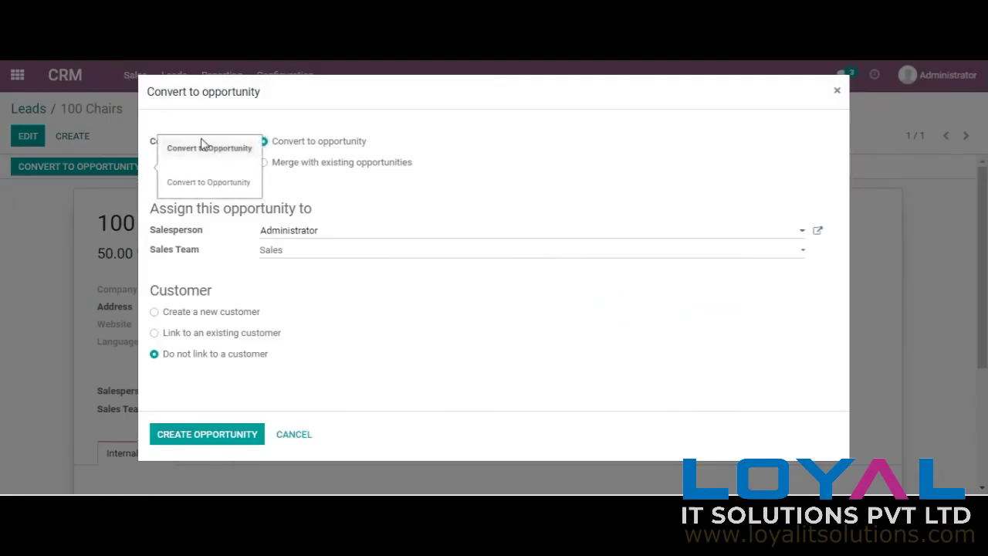
Step: Convert 100 Chairs to an opportunity for a new customer, then view My Pipeline
click(196, 316)
click(224, 439)
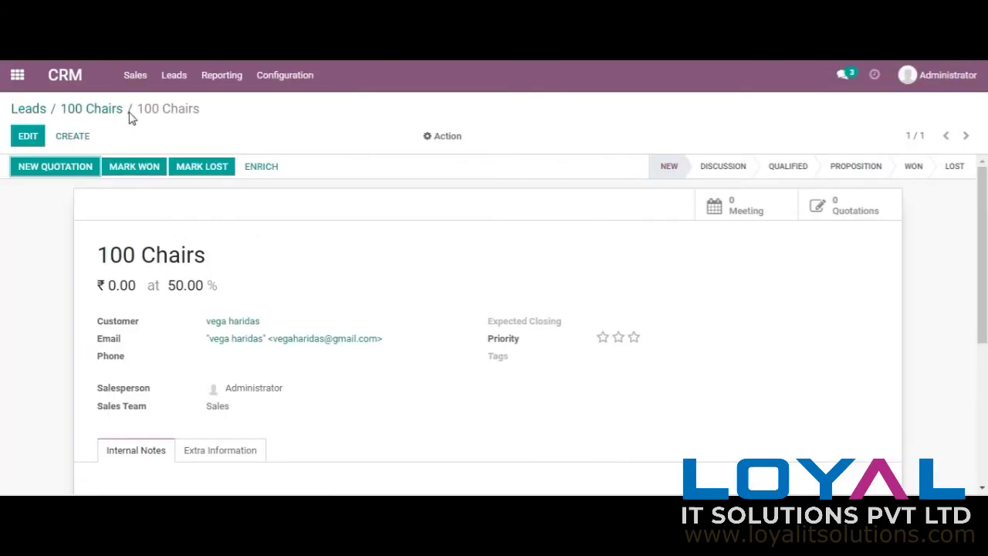
click(135, 77)
click(143, 107)
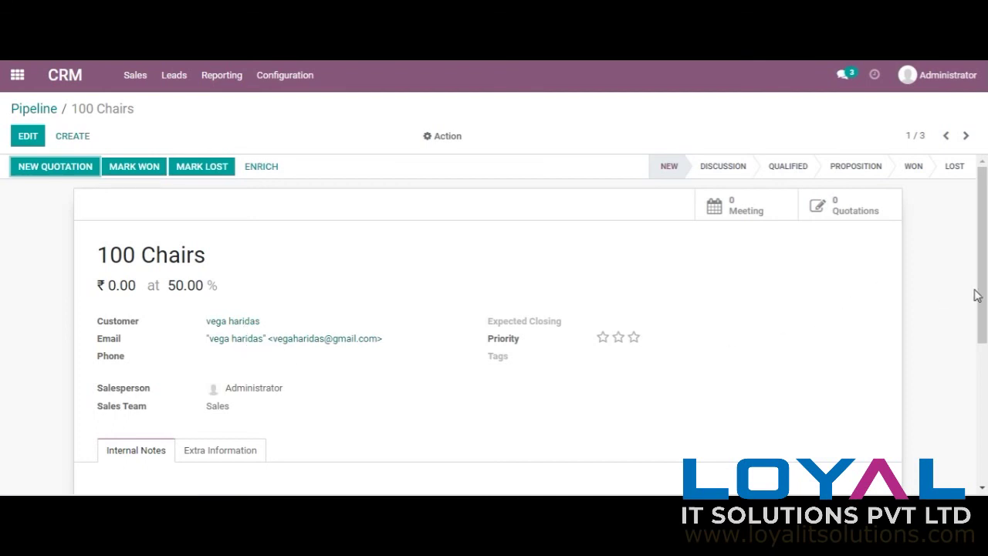
Step: Open the opportunity's meeting calendar and start a meeting in the Wednesday 18 August 08:30 slot
scroll(973, 295, down, 1)
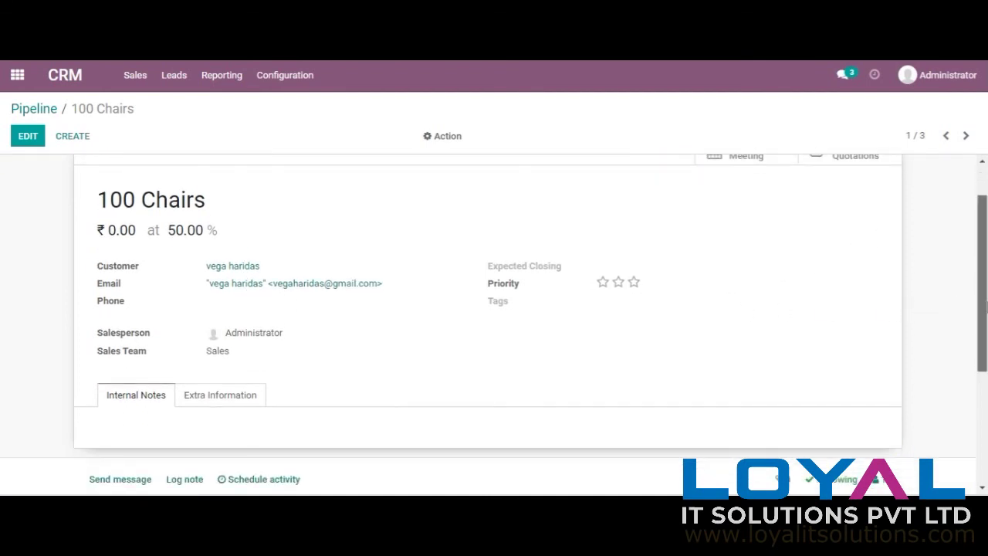
key(alt+a)
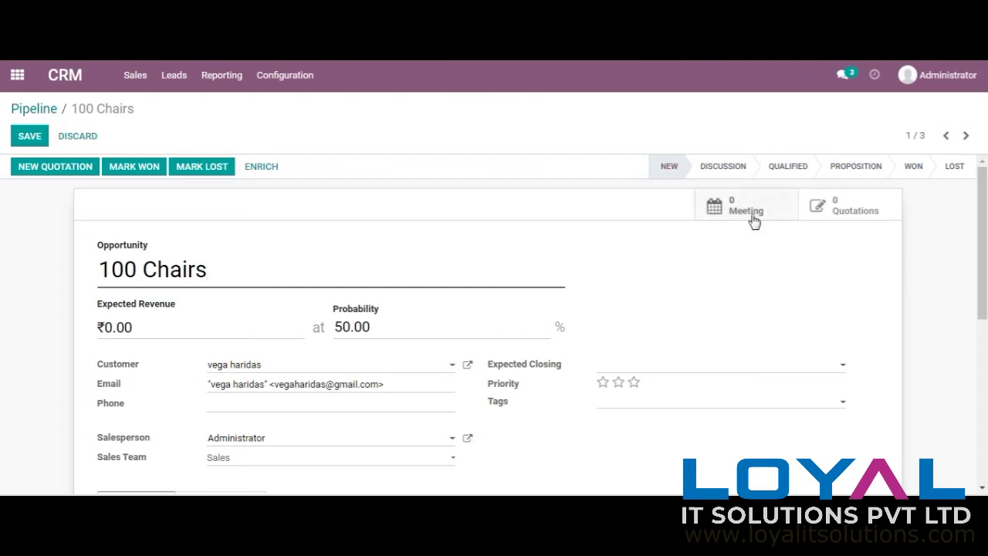
click(750, 217)
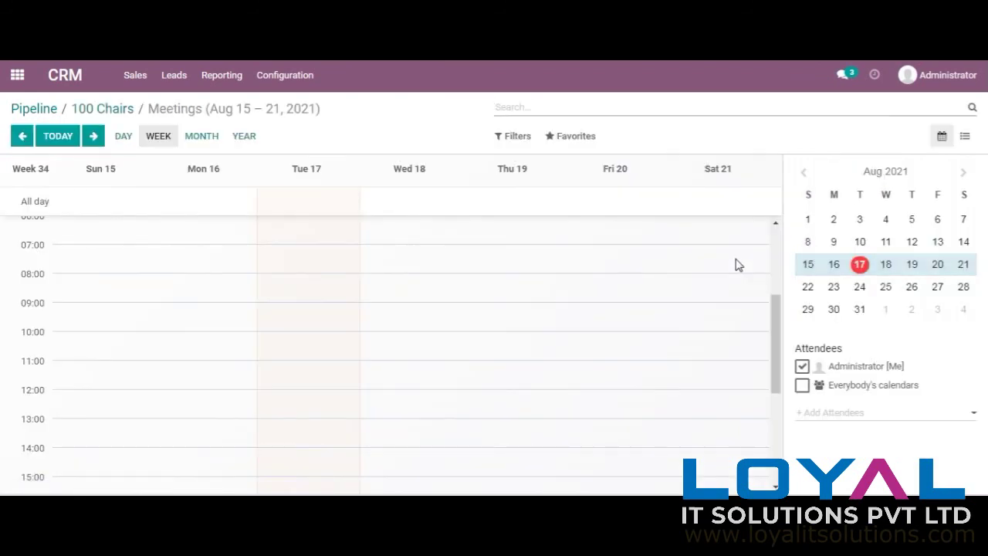
right_click(382, 296)
click(373, 300)
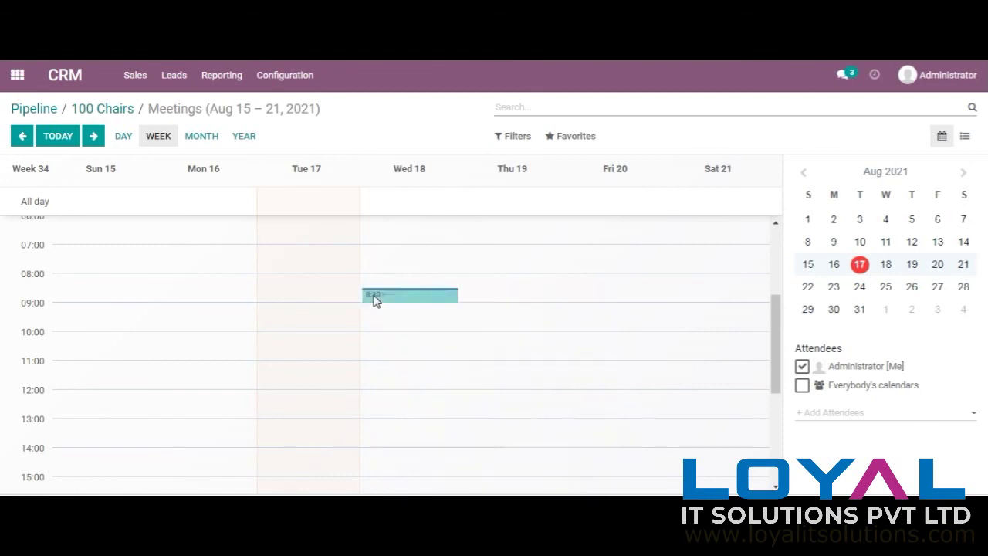
click(374, 301)
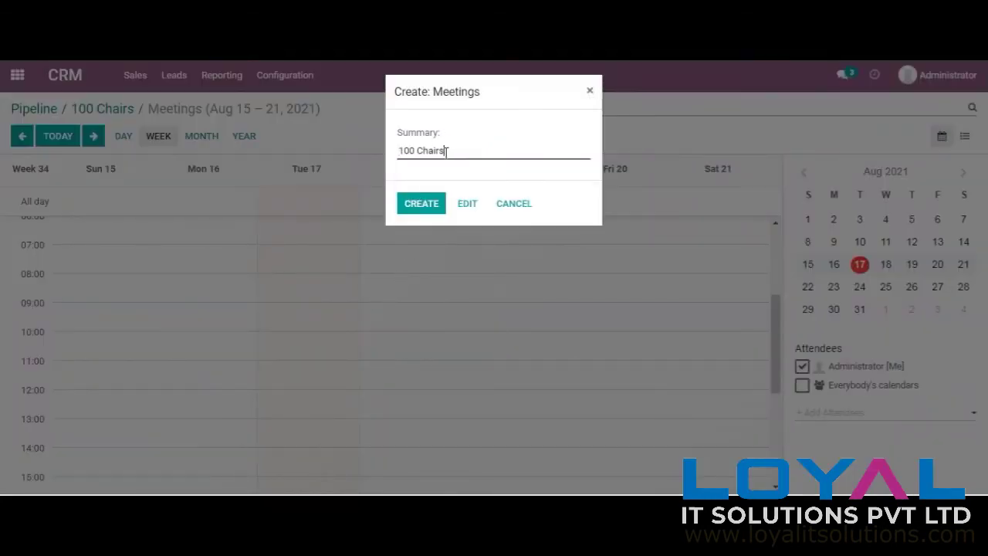
Step: Replace the meeting summary with 'discussion' and create the meeting
drag(446, 151, 388, 157)
key(BackSpace)
text(Discussion)
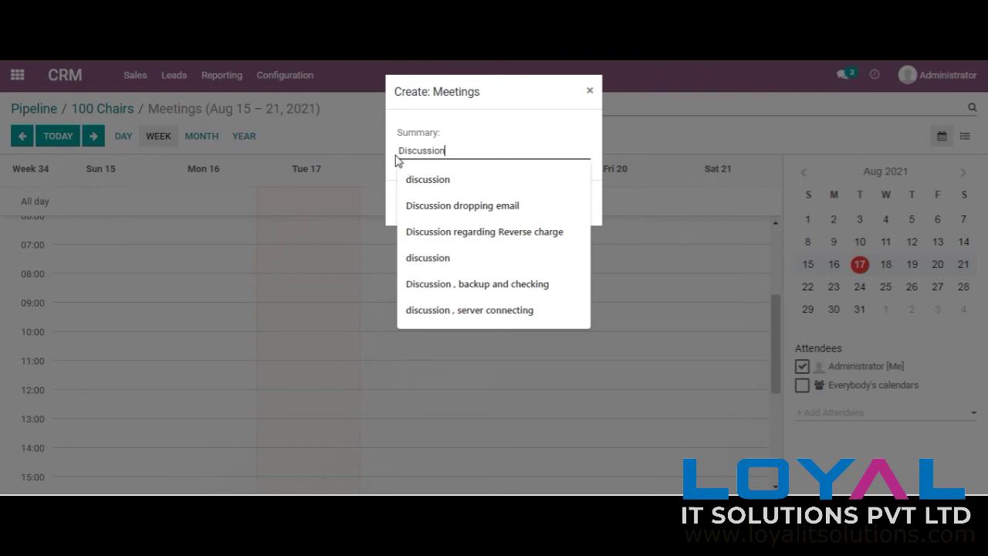
click(413, 180)
click(439, 206)
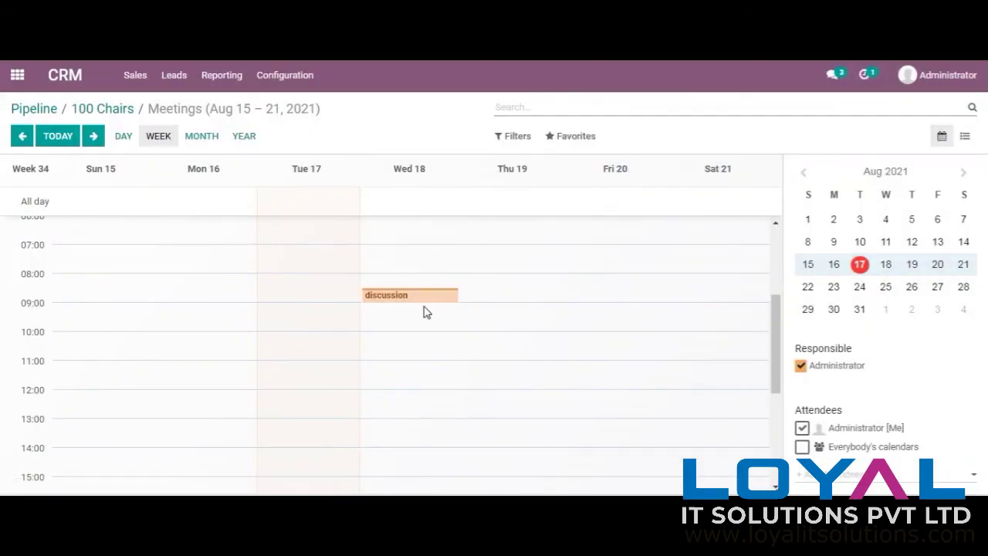
click(116, 110)
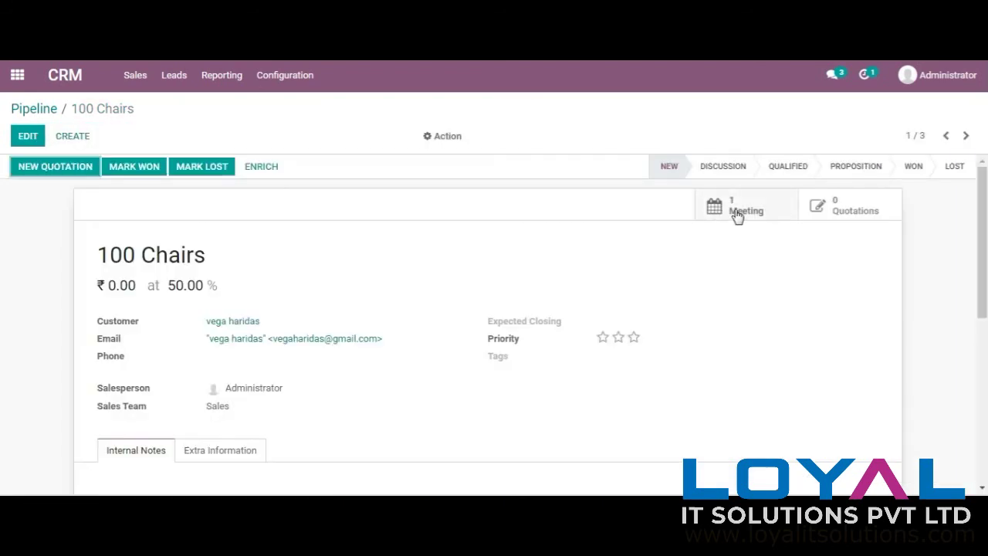
Step: After checking its meeting, set 100 Chairs to the Discussion stage and return to the pipeline board
click(735, 210)
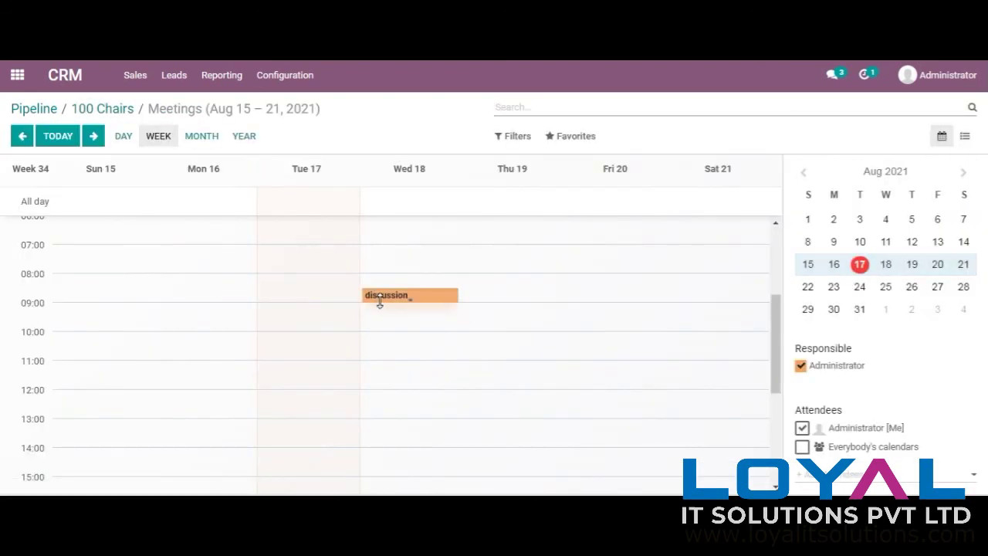
click(101, 110)
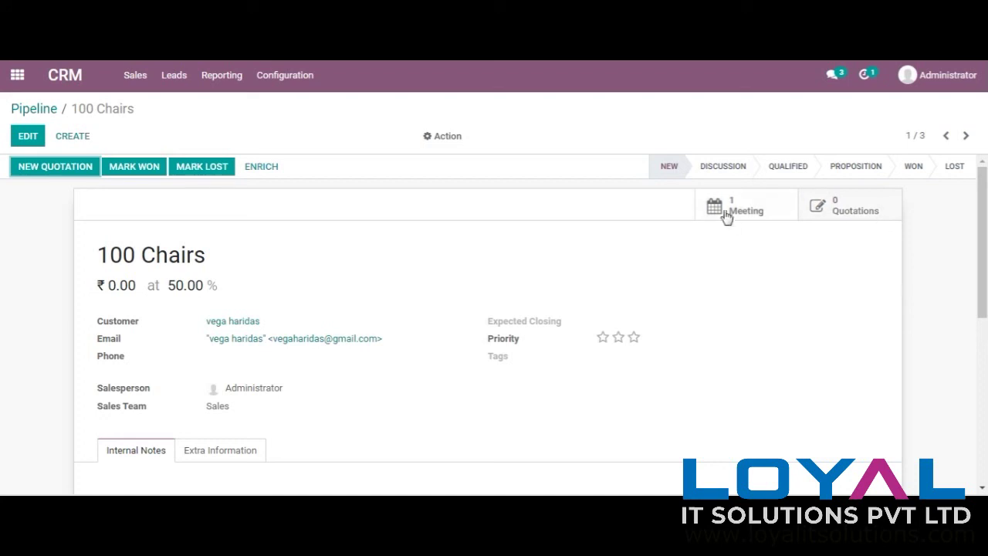
click(723, 167)
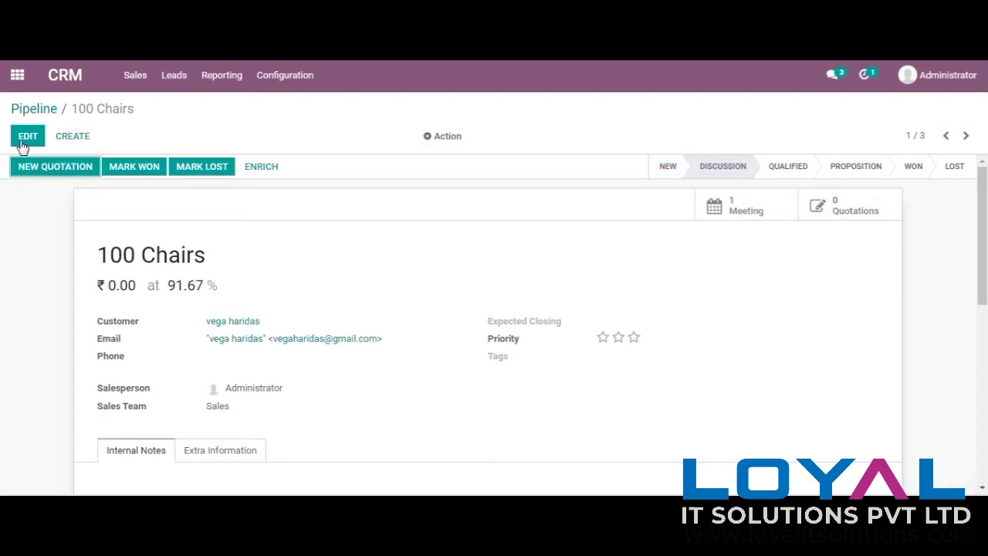
click(19, 110)
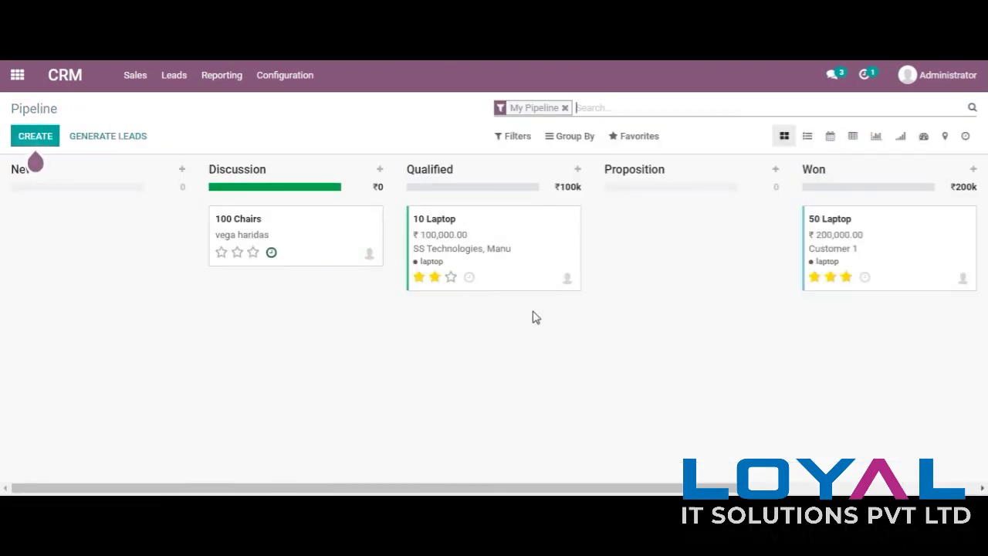
click(220, 77)
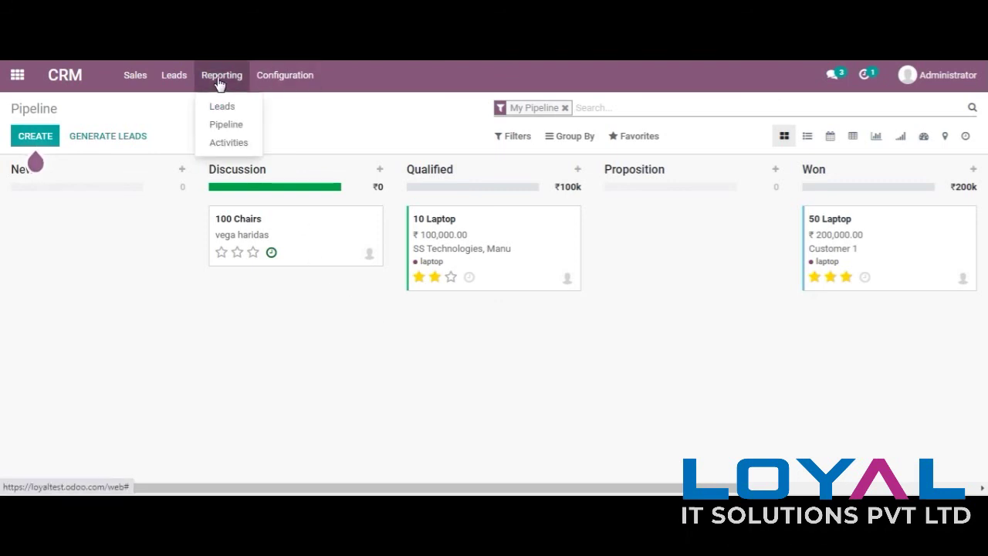
click(326, 322)
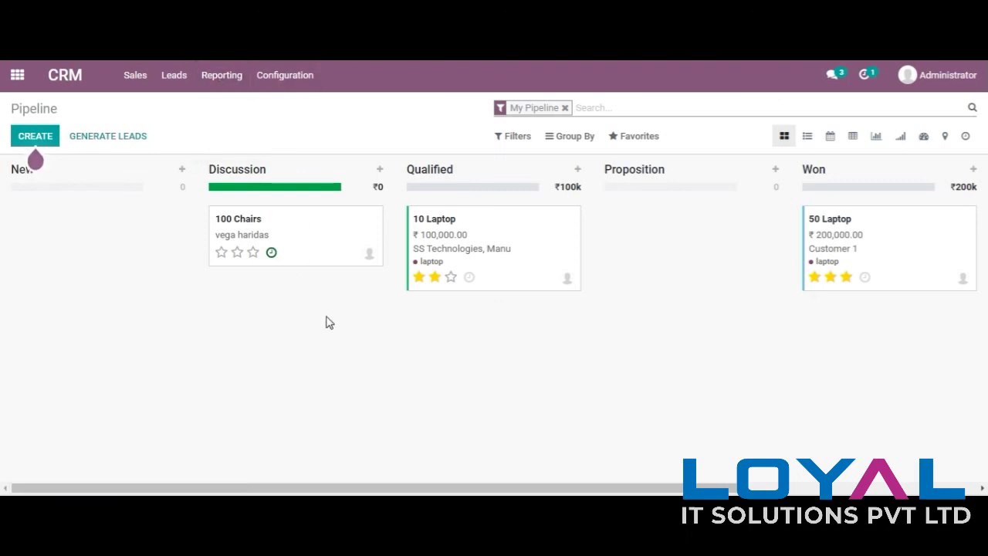